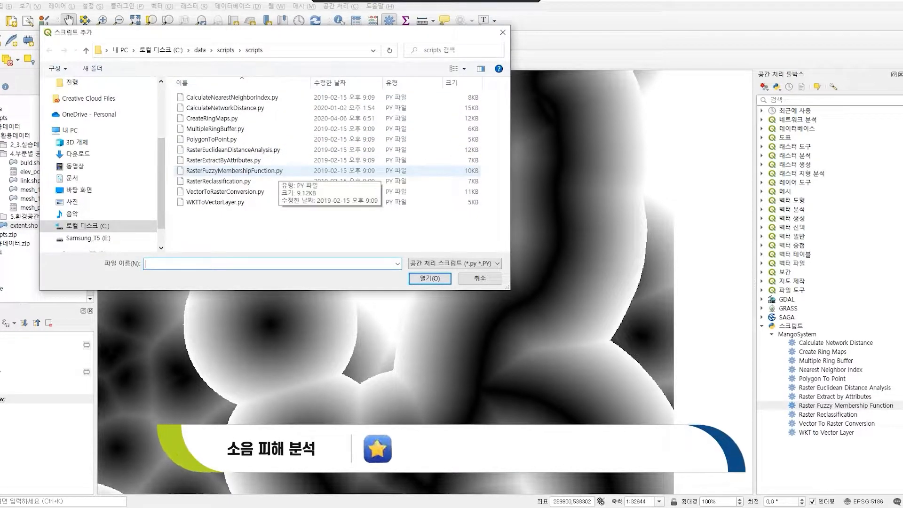
# Step: Add the script RasterFuzzyMembershipFunction.py to the toolbox and open the Raster Fuzzy Membership Function tool
pyautogui.doubleClick(277, 171)
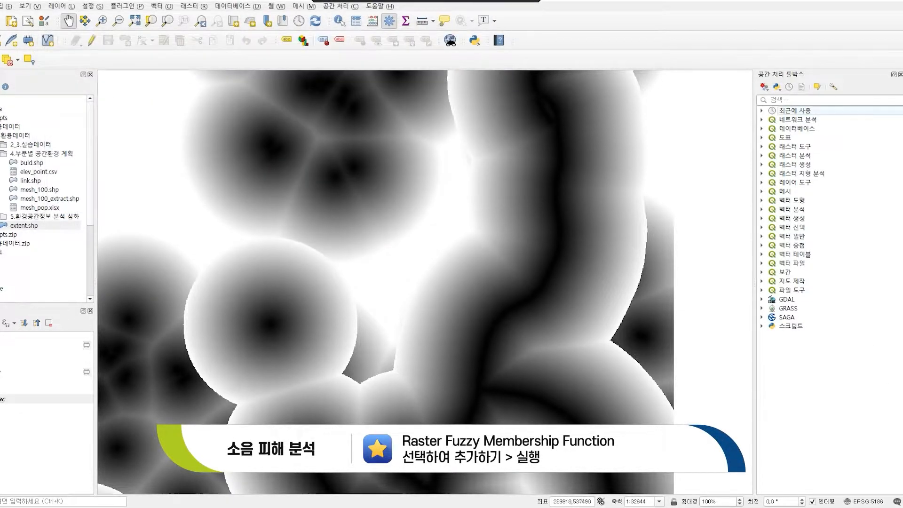
pyautogui.click(761, 326)
pyautogui.click(772, 334)
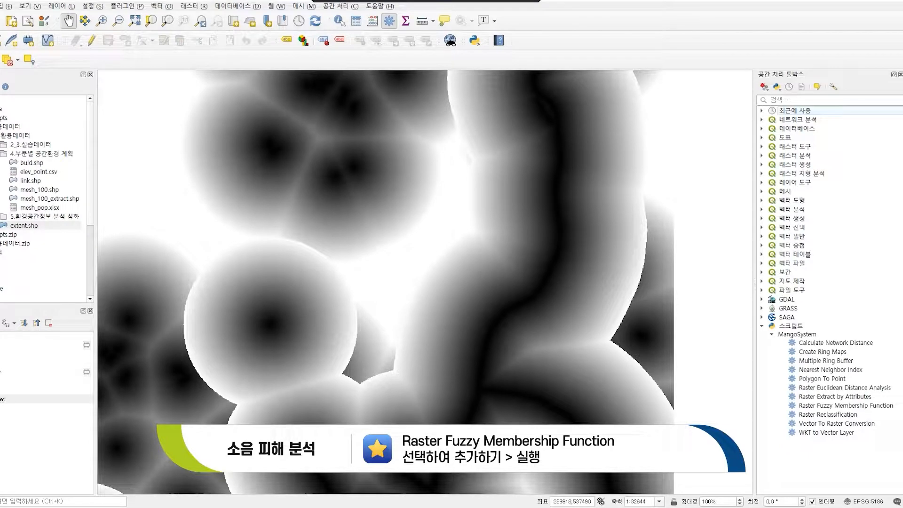
pyautogui.click(828, 406)
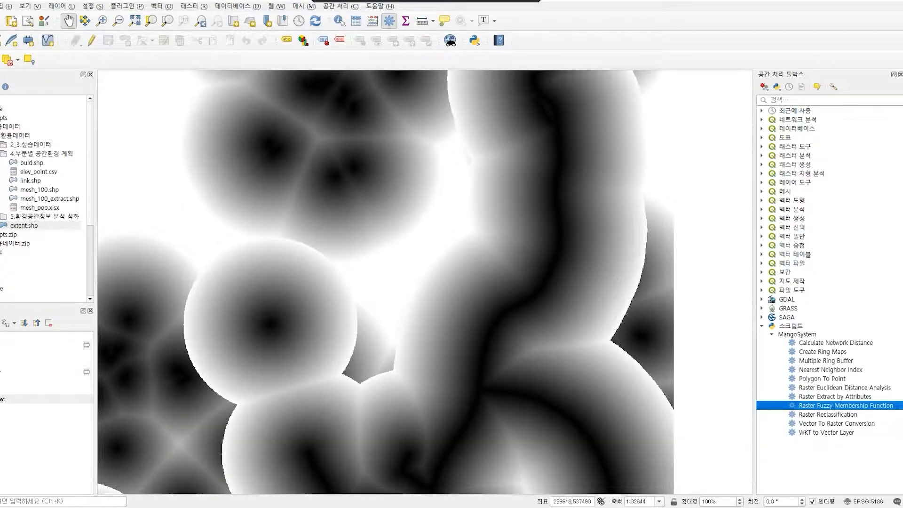
pyautogui.doubleClick(828, 405)
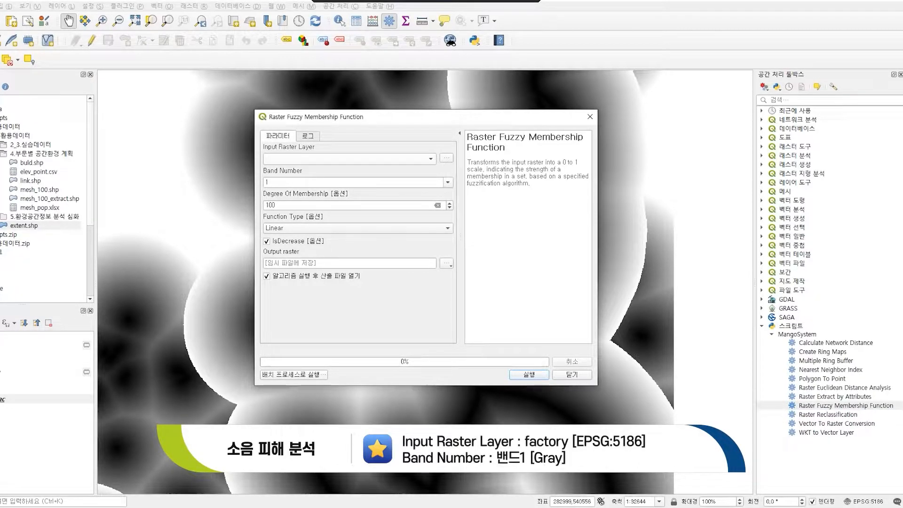
# Step: Run the fuzzy membership tool on the factory raster with Degree Of Membership 100 and the Linear function type
pyautogui.click(418, 159)
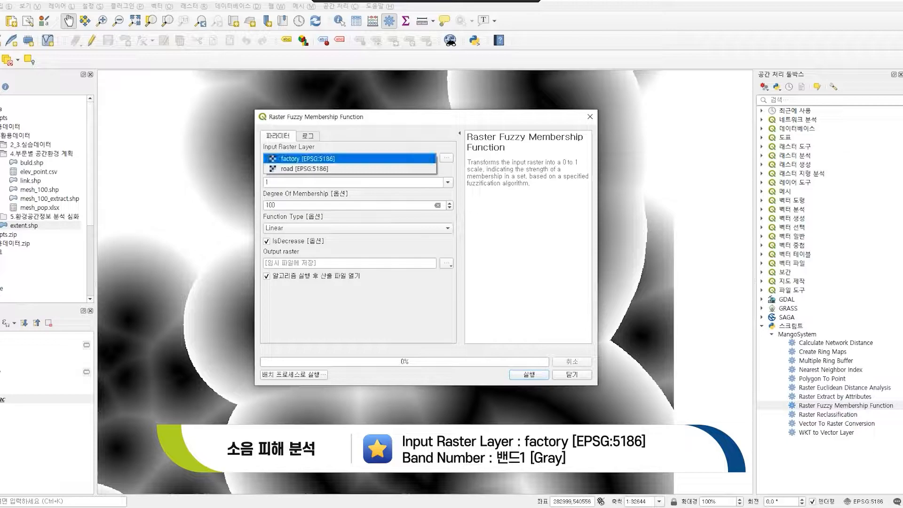
pyautogui.click(349, 158)
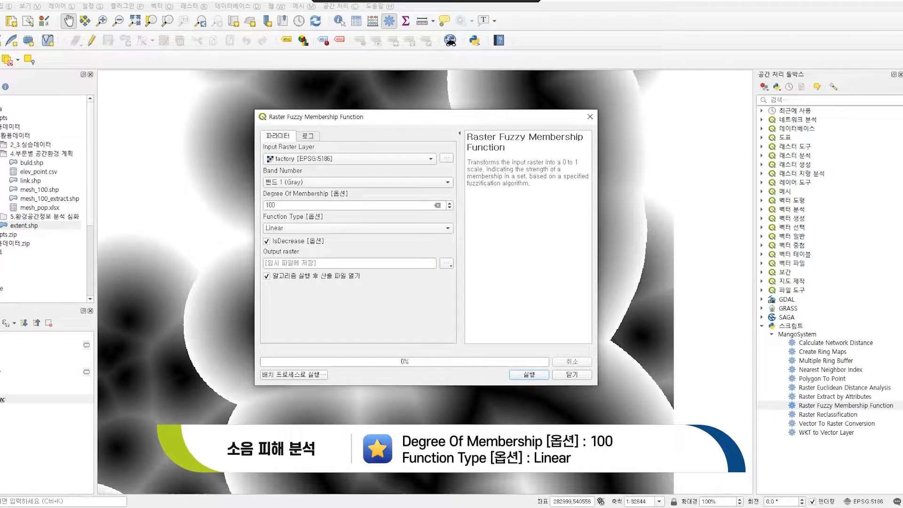
pyautogui.moveTo(301, 204); pyautogui.dragTo(253, 206)
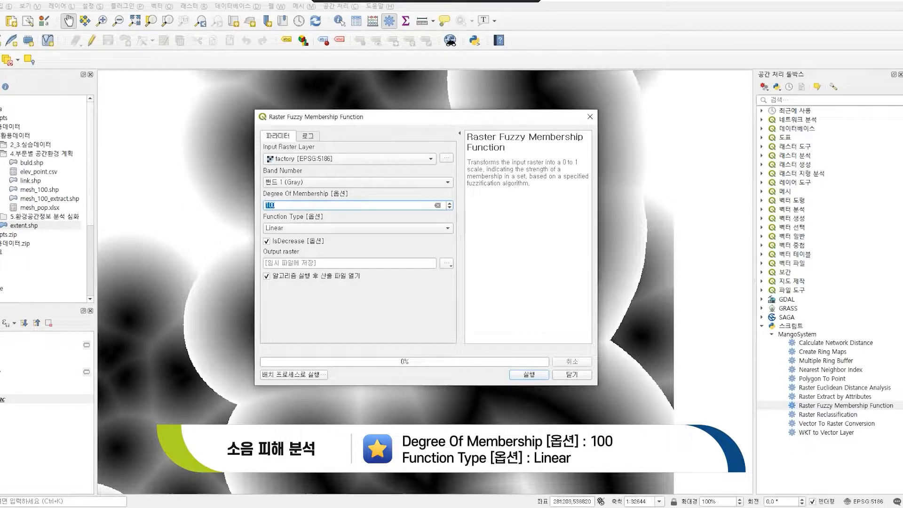
pyautogui.write('100')
pyautogui.click(278, 228)
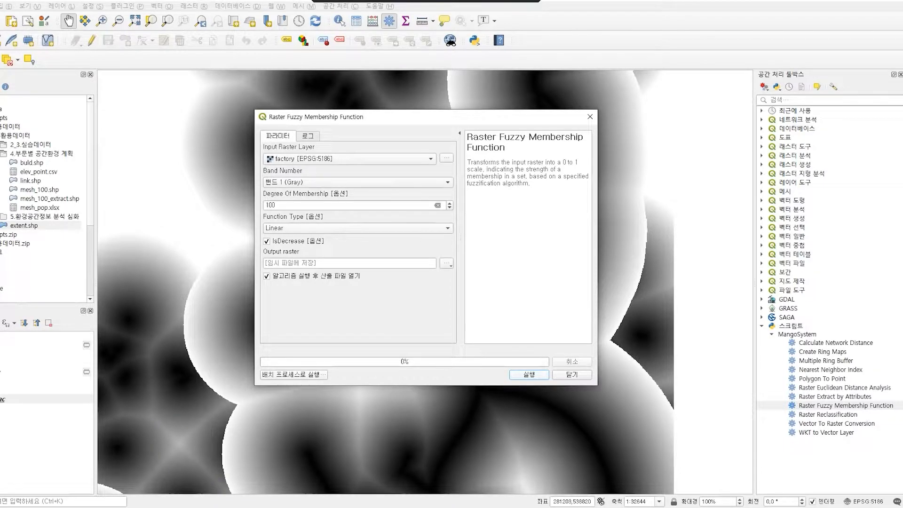
pyautogui.click(530, 375)
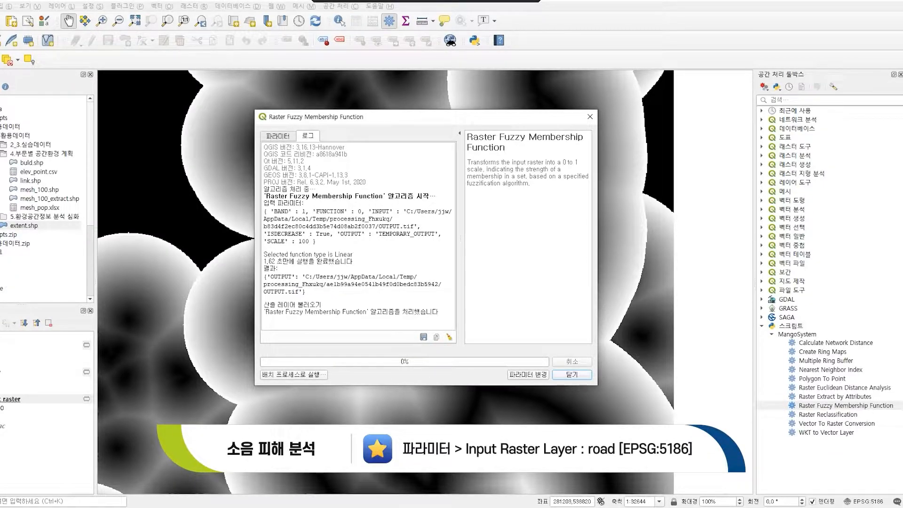
# Step: Run the fuzzy membership tool again on the road raster with the same settings, and close the tool
pyautogui.click(278, 136)
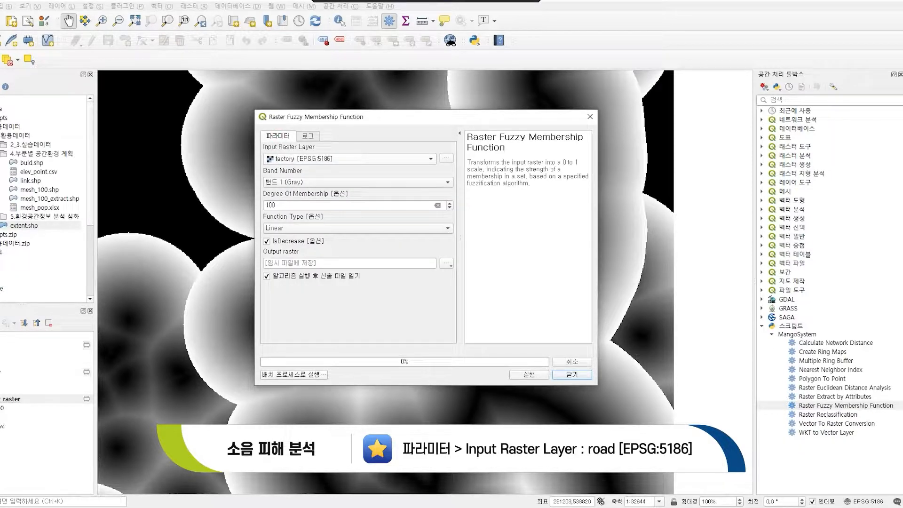
pyautogui.click(350, 159)
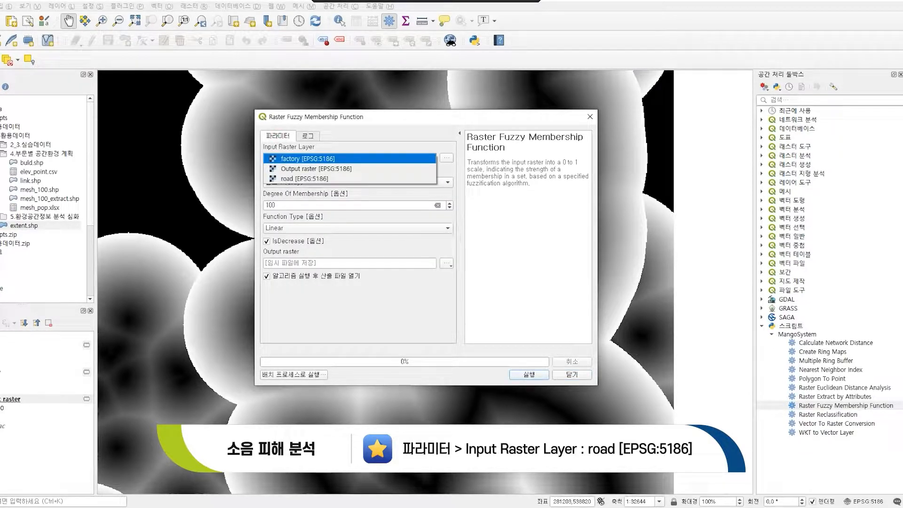
pyautogui.click(355, 179)
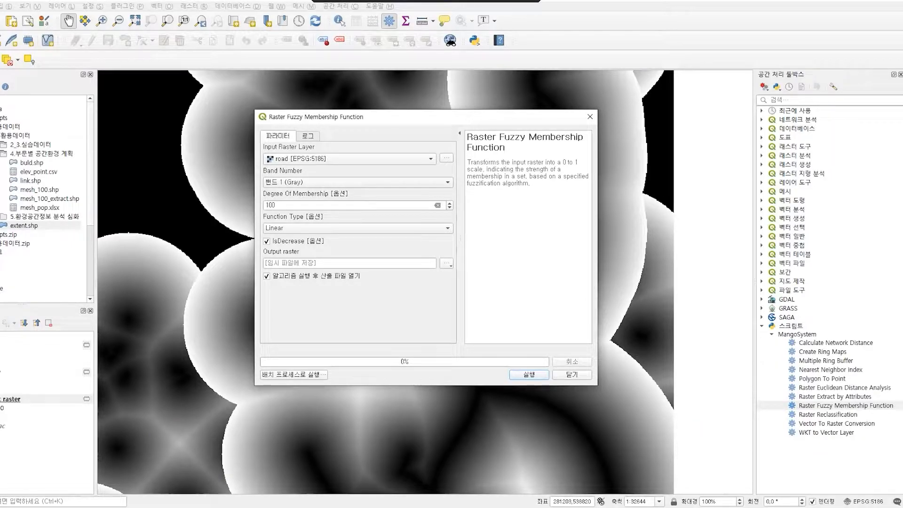
pyautogui.click(529, 375)
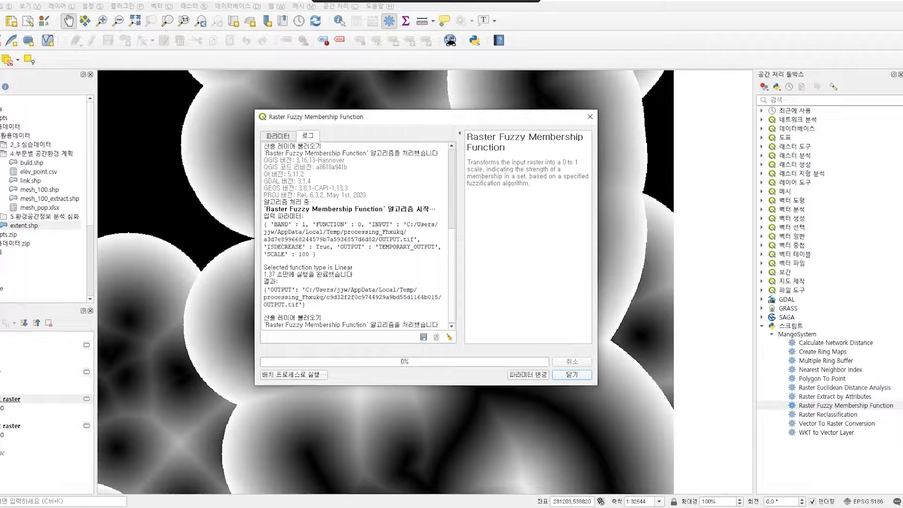
pyautogui.click(572, 375)
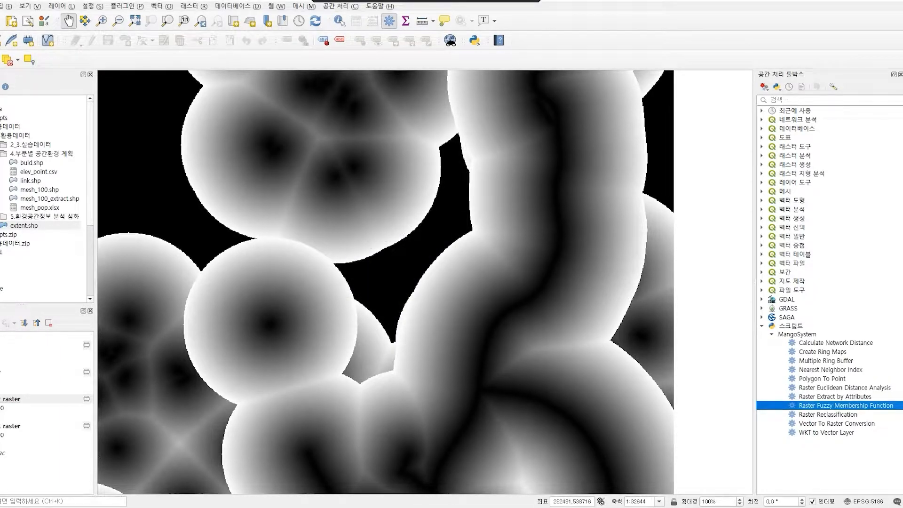
pyautogui.scroll(-1, 435, 219)
pyautogui.moveTo(429, 247); pyautogui.dragTo(421, 294)
pyautogui.scroll(1, 321, 232)
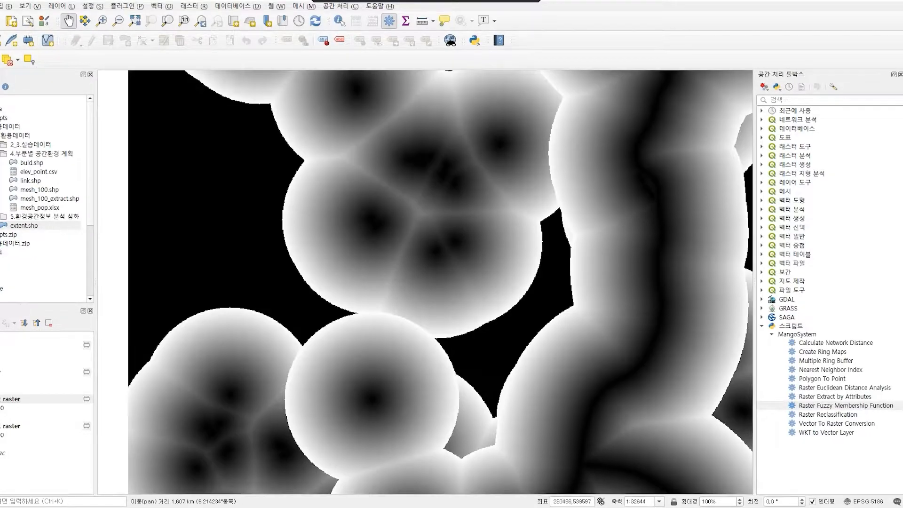
pyautogui.scroll(-1, 327, 254)
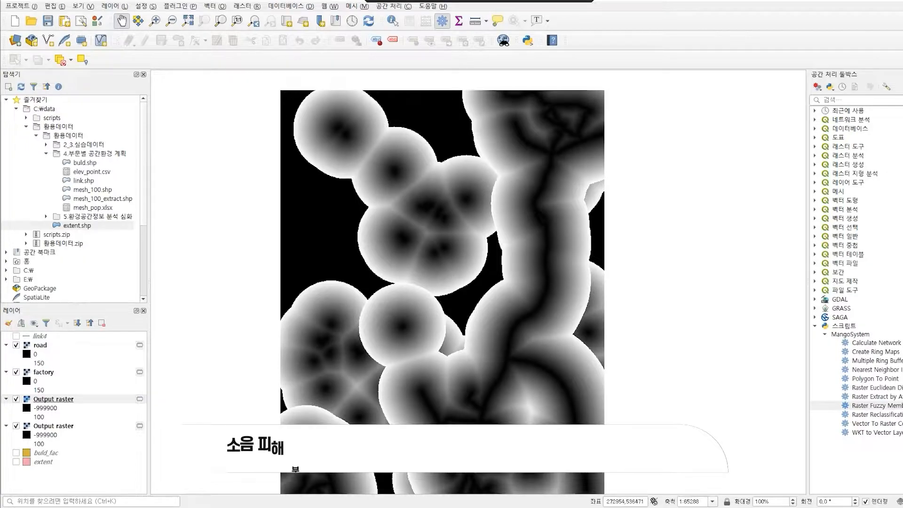
# Step: Rename the upper Output raster layer as road_표준화
pyautogui.click(54, 399)
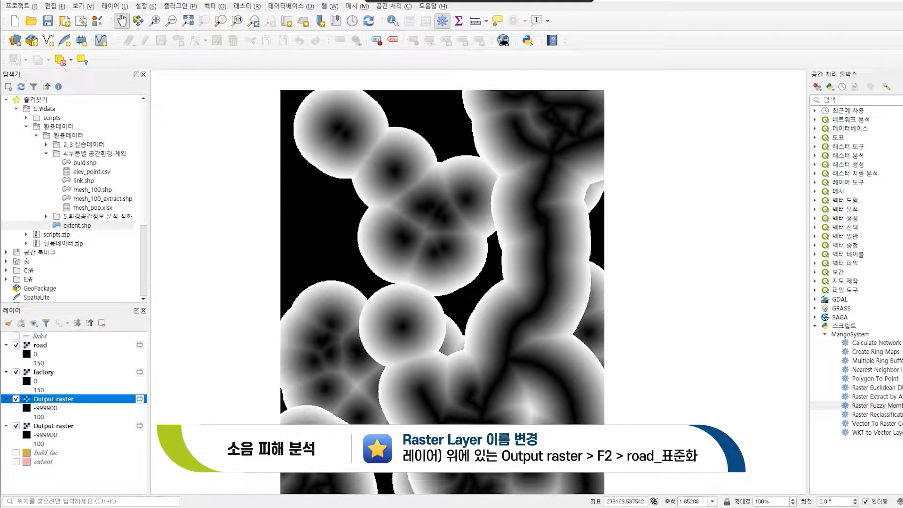
pyautogui.press('F2')
pyautogui.write('roa')
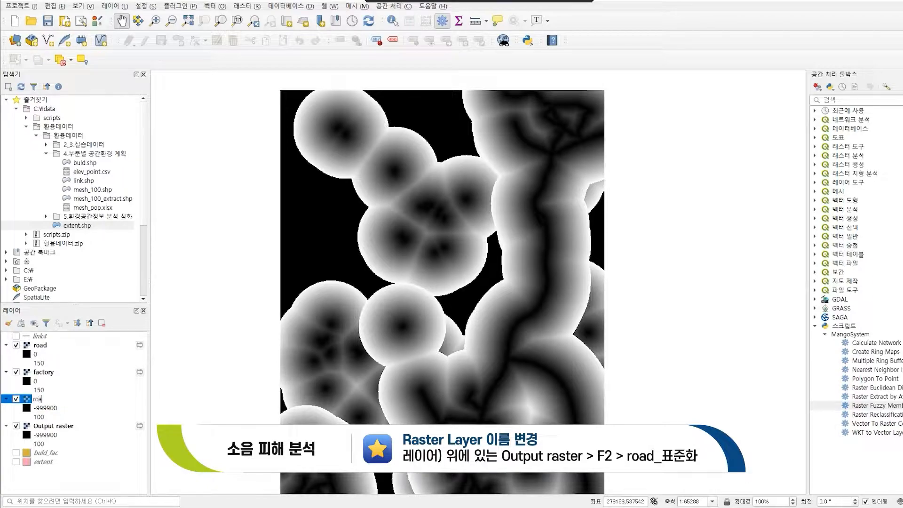
pyautogui.write('d_표준화')
pyautogui.press('Return')
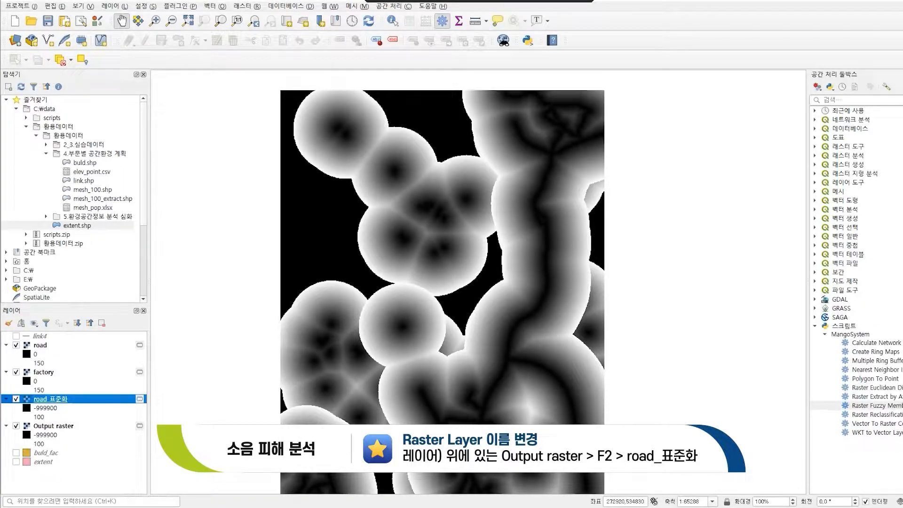
# Step: Rename the remaining Output raster layer as factory_표준화
pyautogui.click(54, 426)
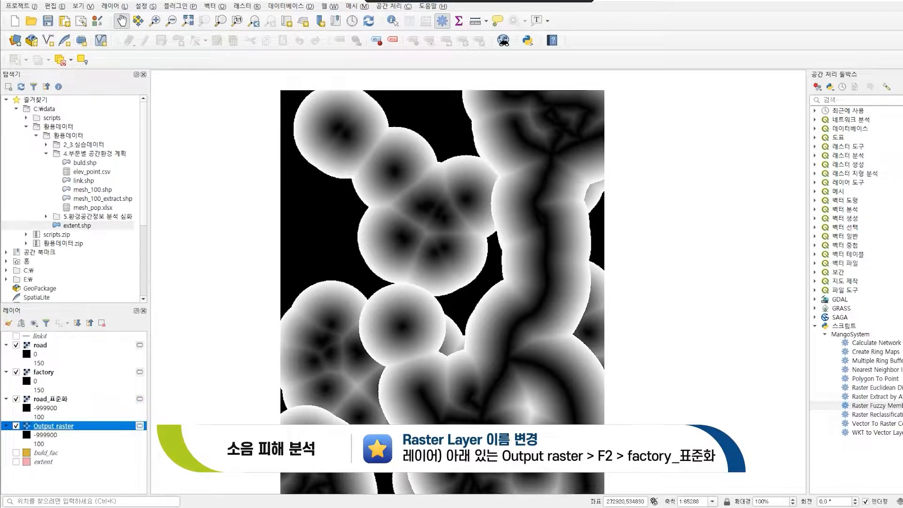
pyautogui.press('F2')
pyautogui.write('facotry_')
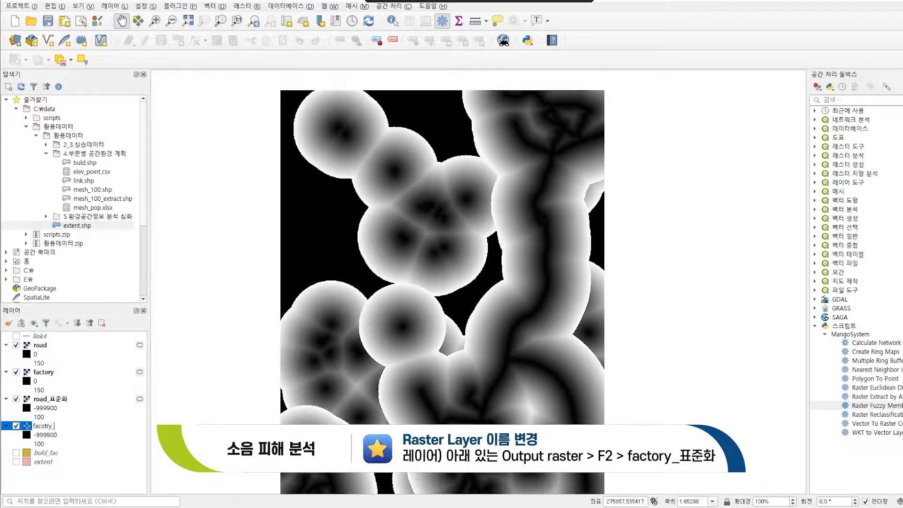
pyautogui.write('표준화')
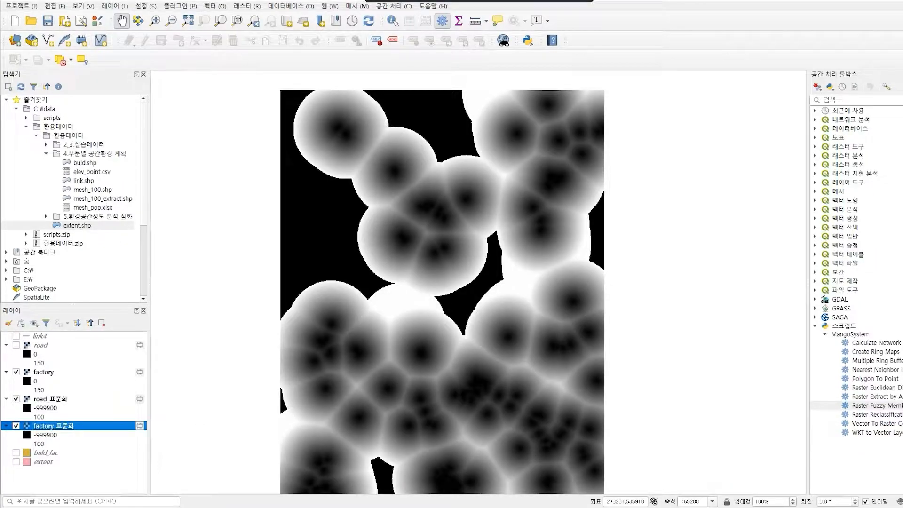
# Step: Hide the original factory raster and collapse the legends of the factory and road layers
pyautogui.click(16, 372)
pyautogui.click(6, 372)
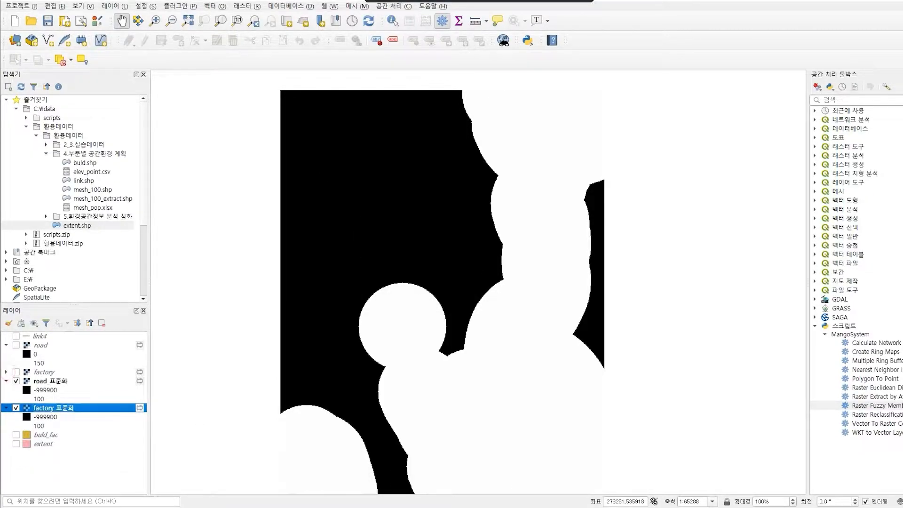
pyautogui.click(7, 345)
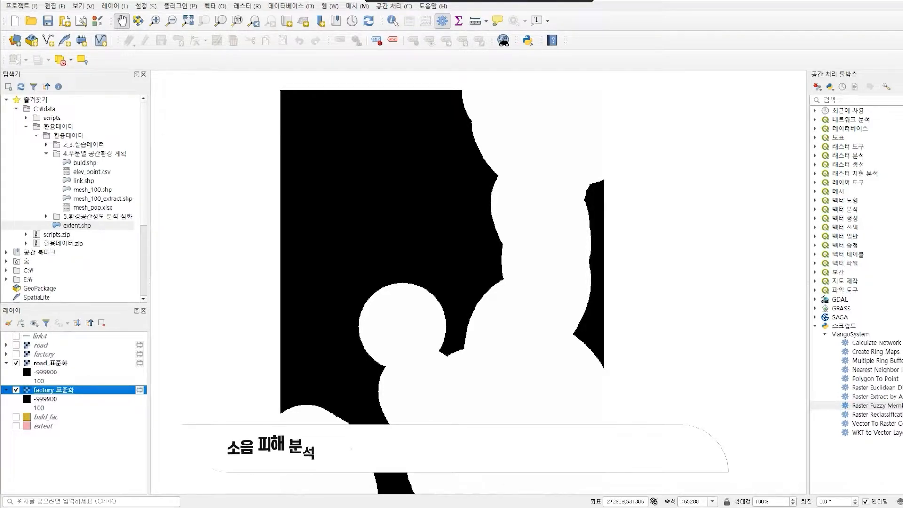
# Step: Set the additional NODATA value of the road_표준화 layer to -999900 in its transparency properties
pyautogui.click(50, 363)
pyautogui.rightClick(55, 363)
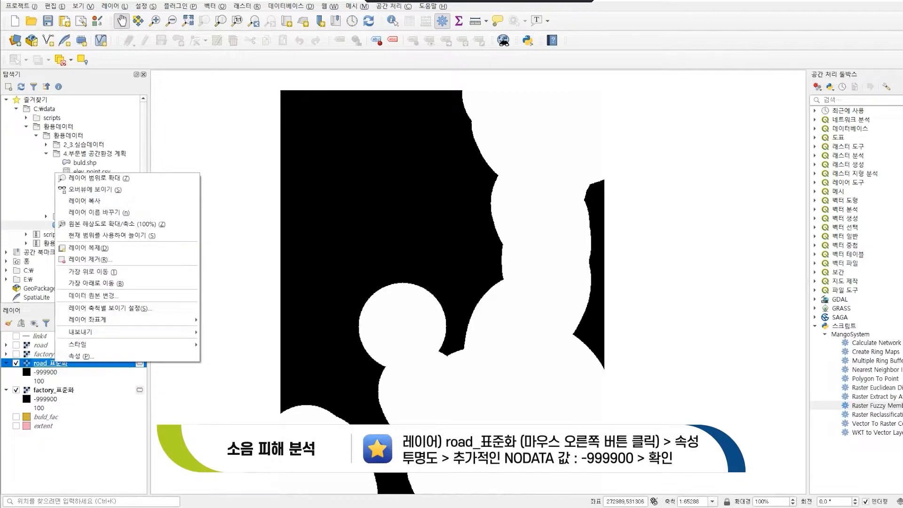
pyautogui.click(80, 357)
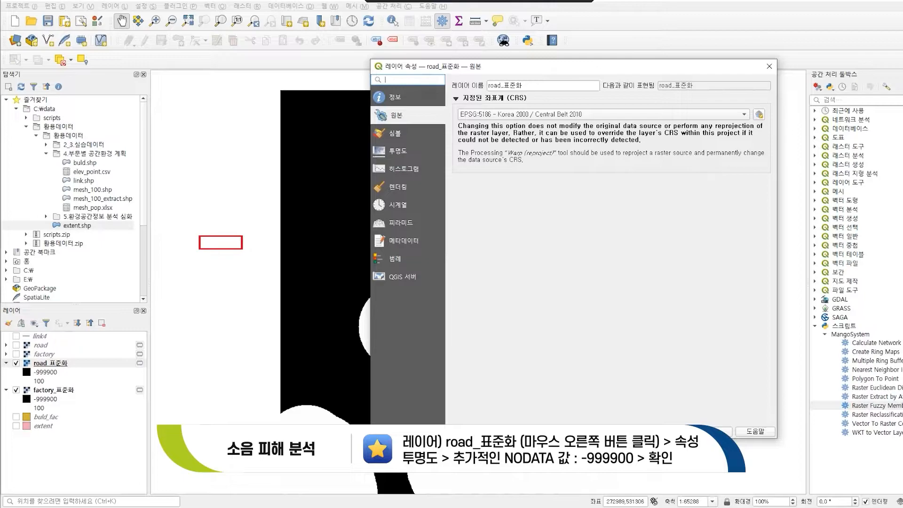
pyautogui.click(398, 151)
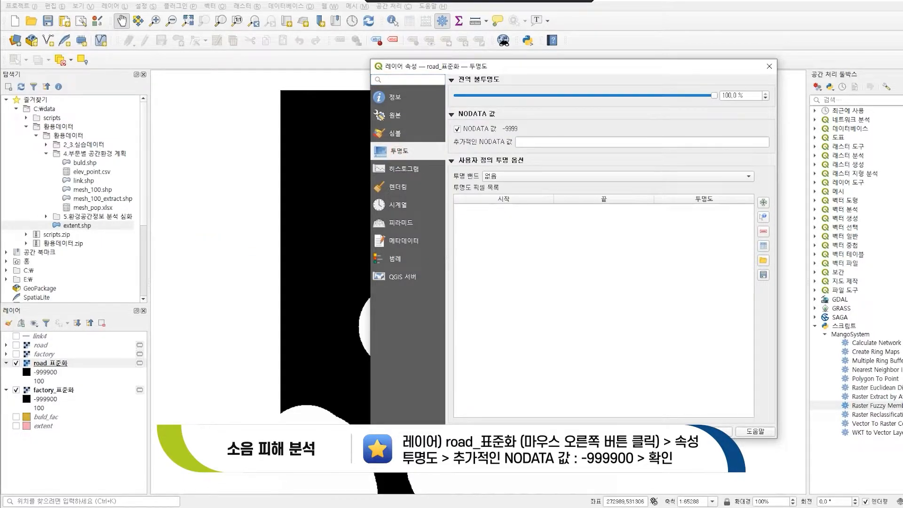
pyautogui.click(642, 141)
pyautogui.write('-999900')
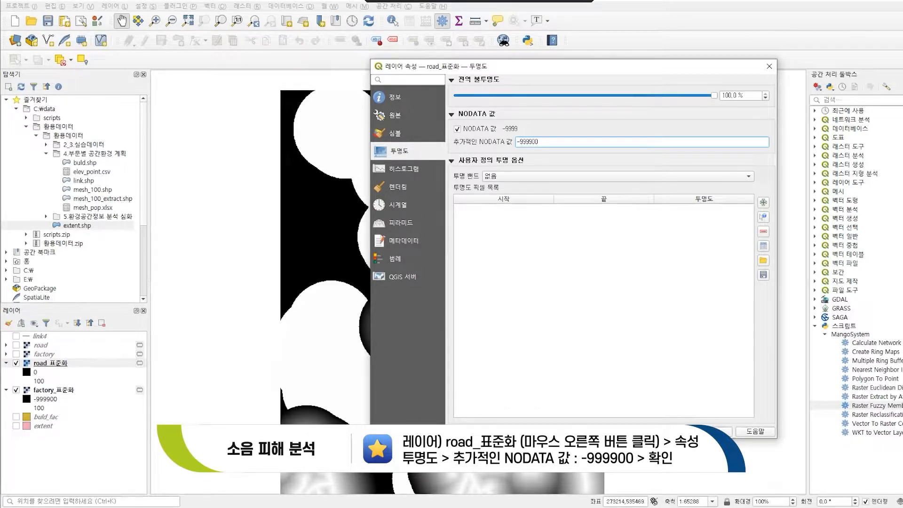
pyautogui.press('Return')
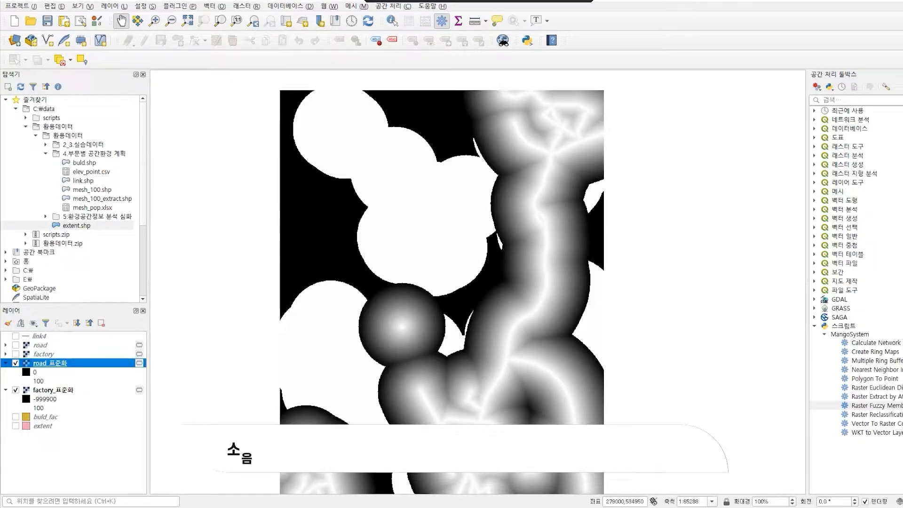
# Step: Set the additional NODATA value of the factory_표준화 layer to -999900 in its transparency properties
pyautogui.rightClick(51, 389)
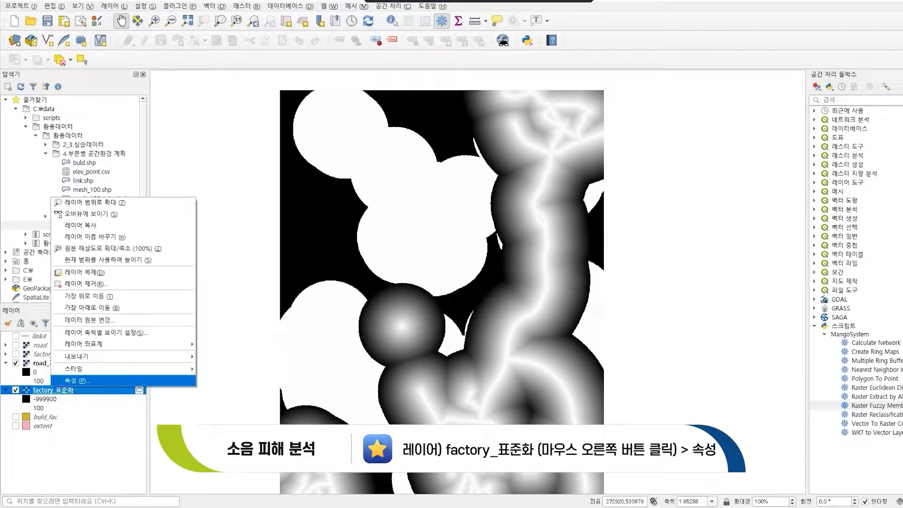
pyautogui.click(85, 381)
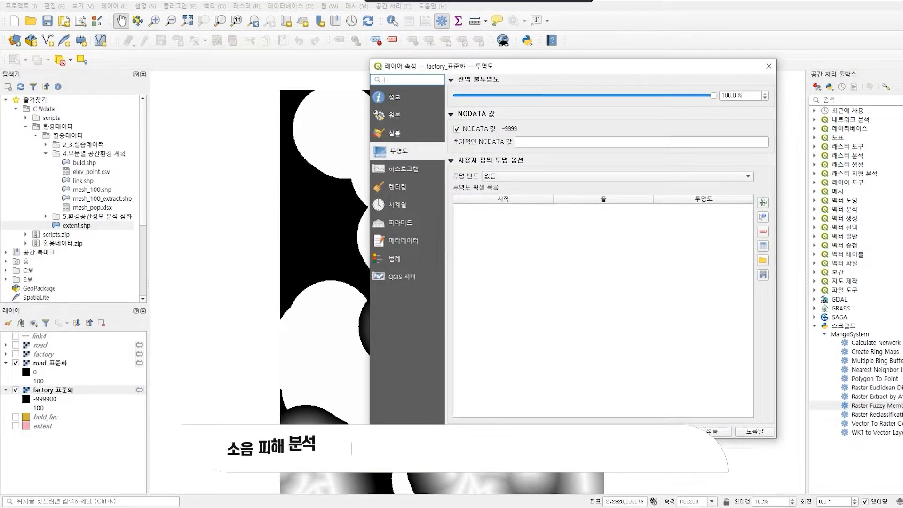
pyautogui.click(527, 142)
pyautogui.write('-9999')
pyautogui.write('00')
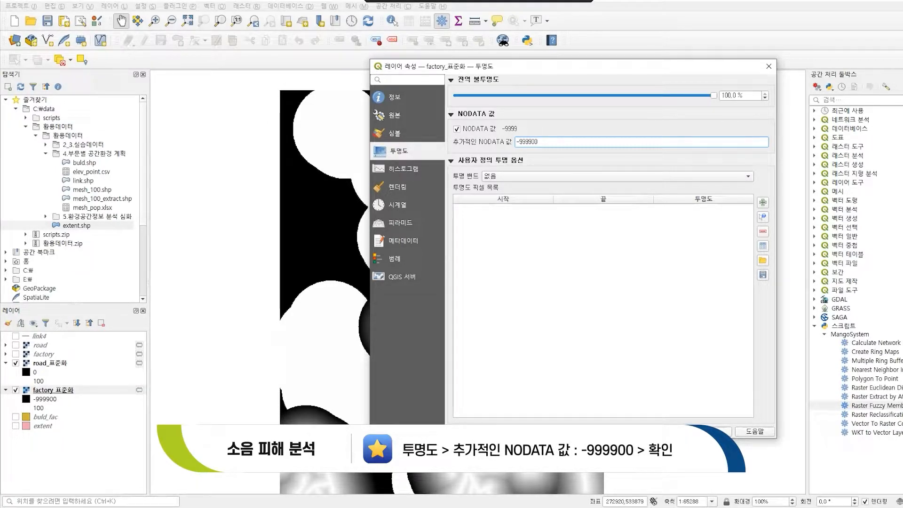
pyautogui.click(626, 432)
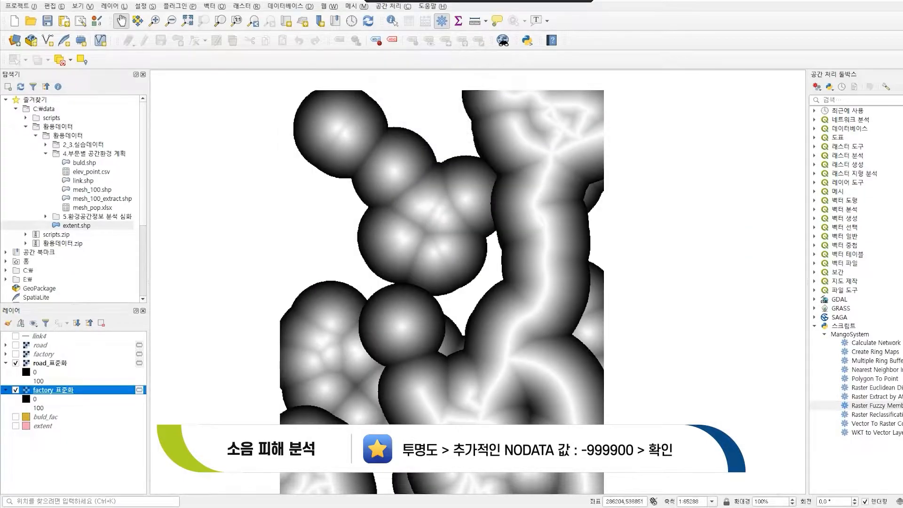
pyautogui.scroll(1, 478, 316)
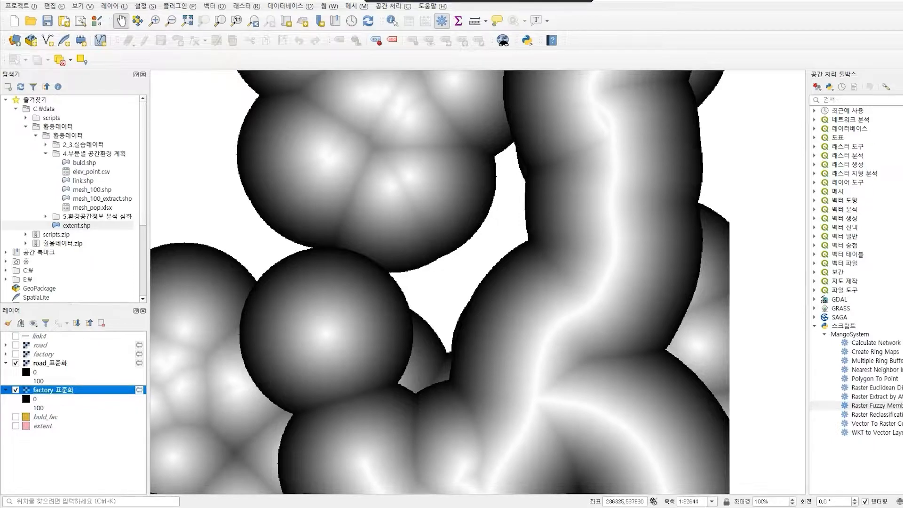
pyautogui.moveTo(635, 280); pyautogui.dragTo(577, 281)
pyautogui.scroll(1, 577, 281)
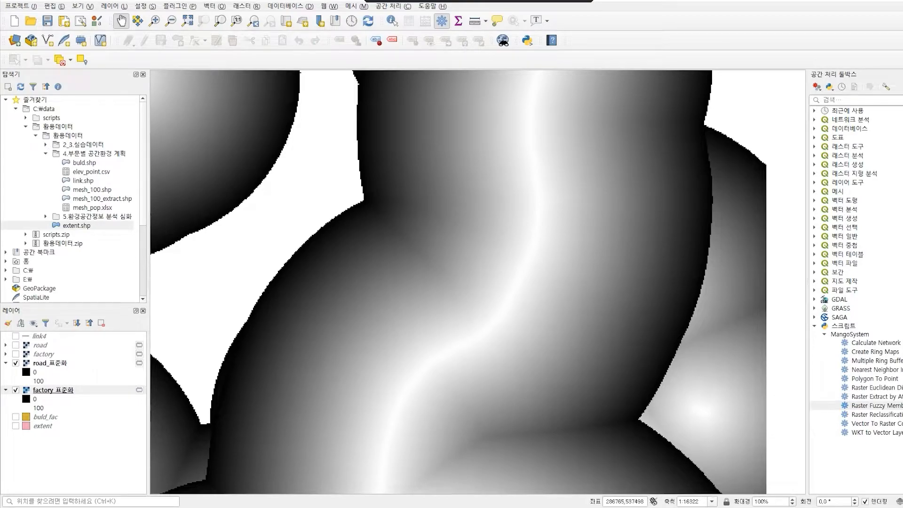
# Step: Search the processing toolbox for nodata and open the NODATA 셀 채우기 tool
pyautogui.scroll(-1, 557, 282)
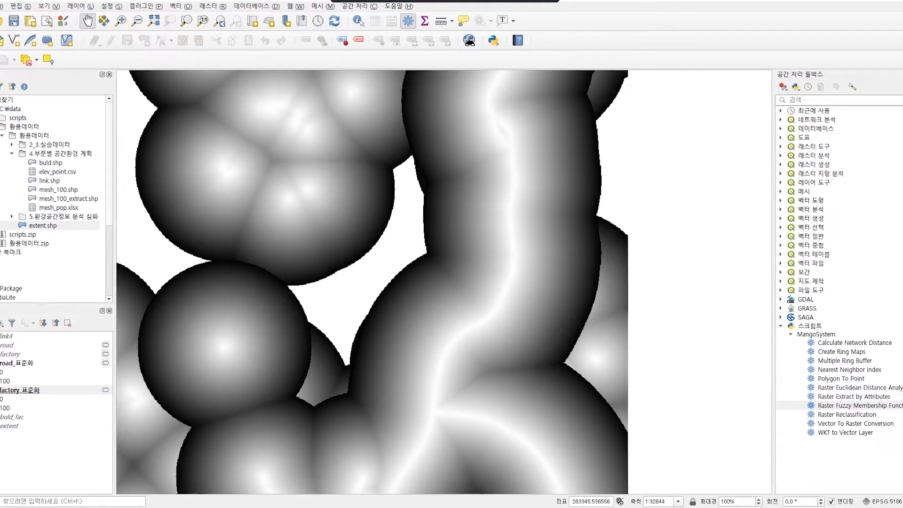
pyautogui.scroll(-1, 392, 292)
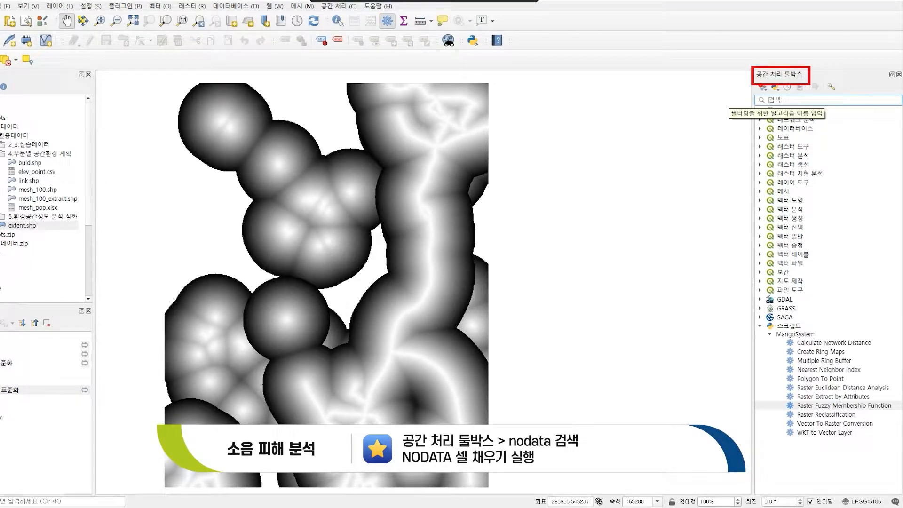
pyautogui.write('ㅜㅐ')
pyautogui.press('BackSpace')
pyautogui.press('BackSpace')
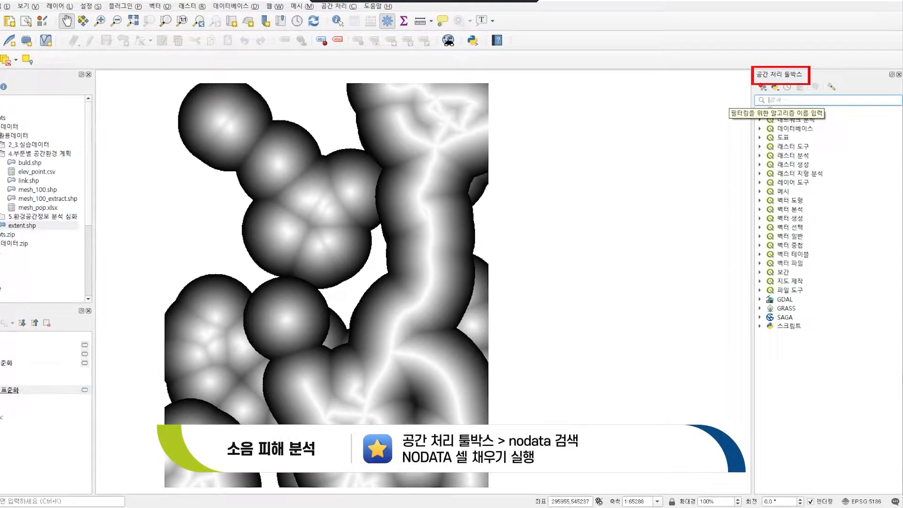
pyautogui.write('nodata')
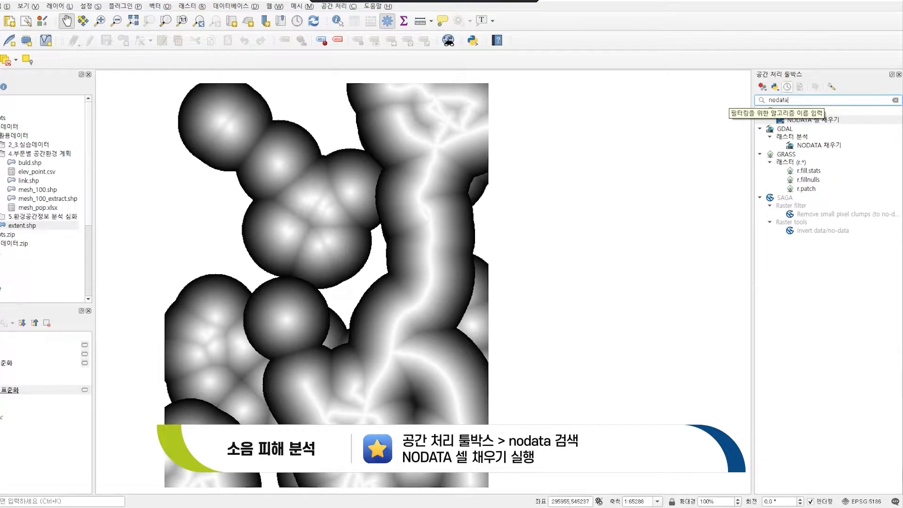
pyautogui.click(826, 121)
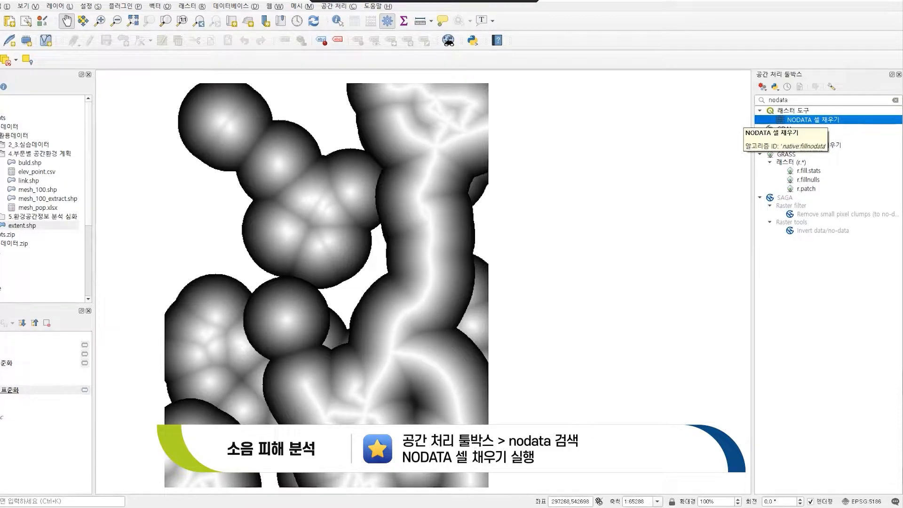
pyautogui.doubleClick(827, 121)
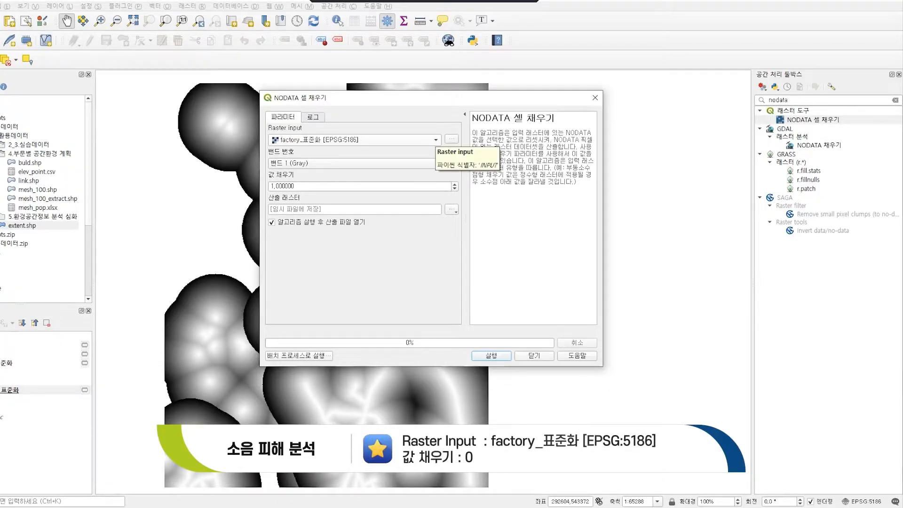
# Step: Fill the NODATA cells of the factory_표준화 raster with the value 0 into a temporary output
pyautogui.click(434, 139)
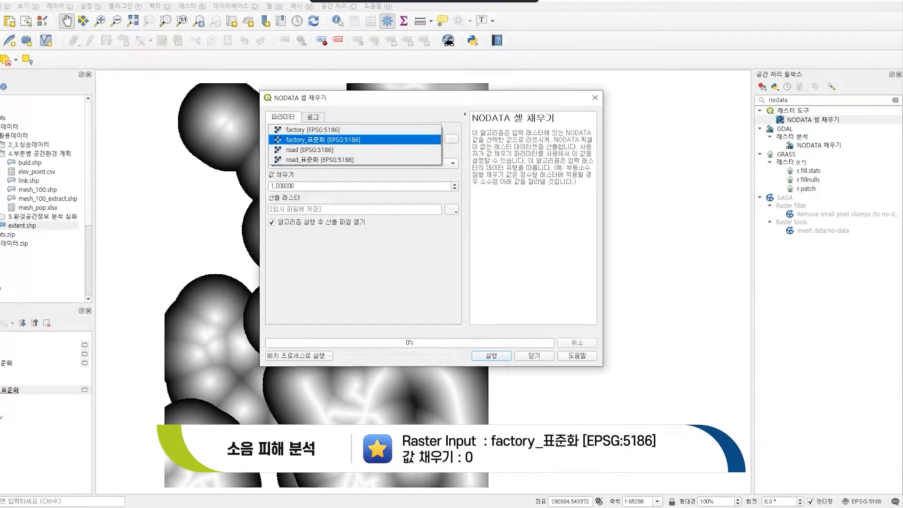
pyautogui.click(350, 140)
pyautogui.moveTo(311, 186); pyautogui.dragTo(270, 186)
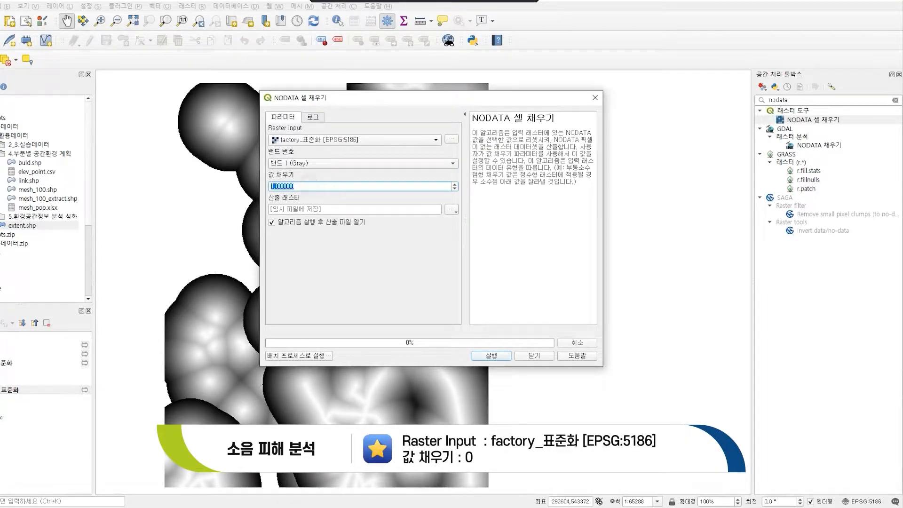
pyautogui.write('0')
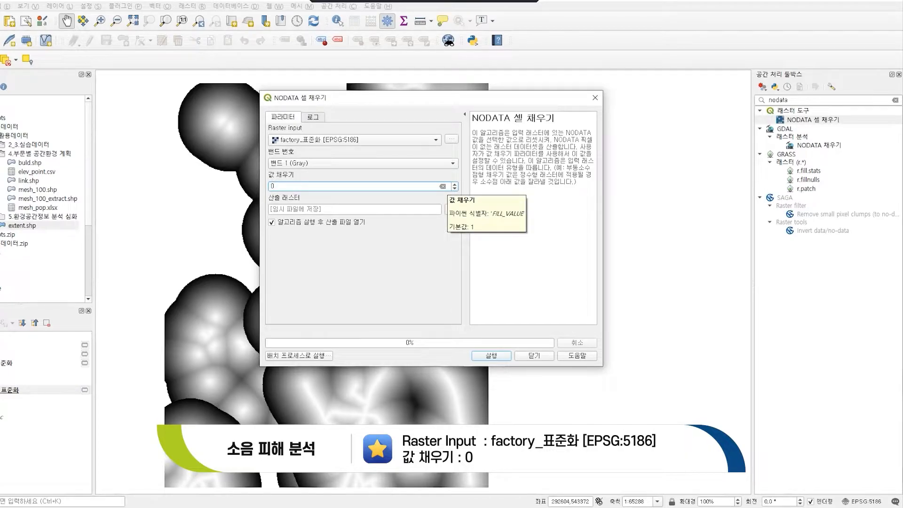
pyautogui.click(397, 262)
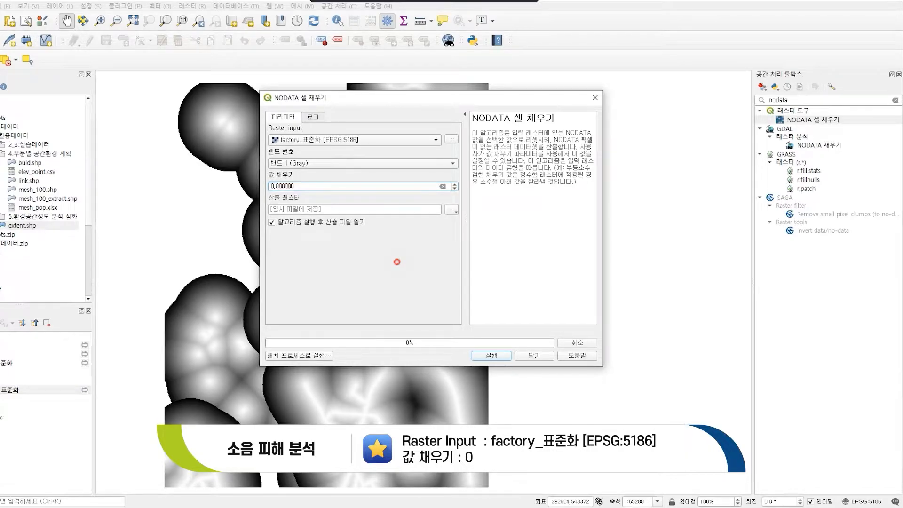
pyautogui.click(492, 356)
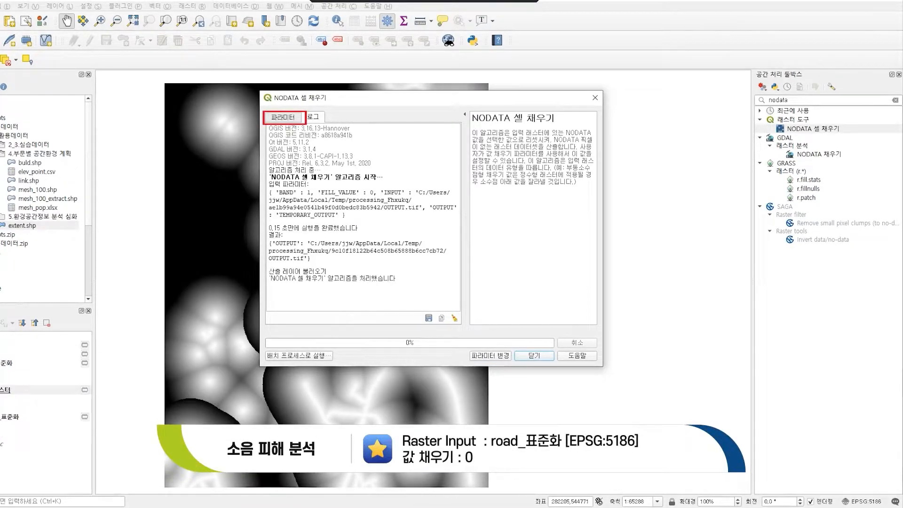
# Step: Run the same NODATA fill with value 0 on the road_표준화 raster and close the tool
pyautogui.click(281, 118)
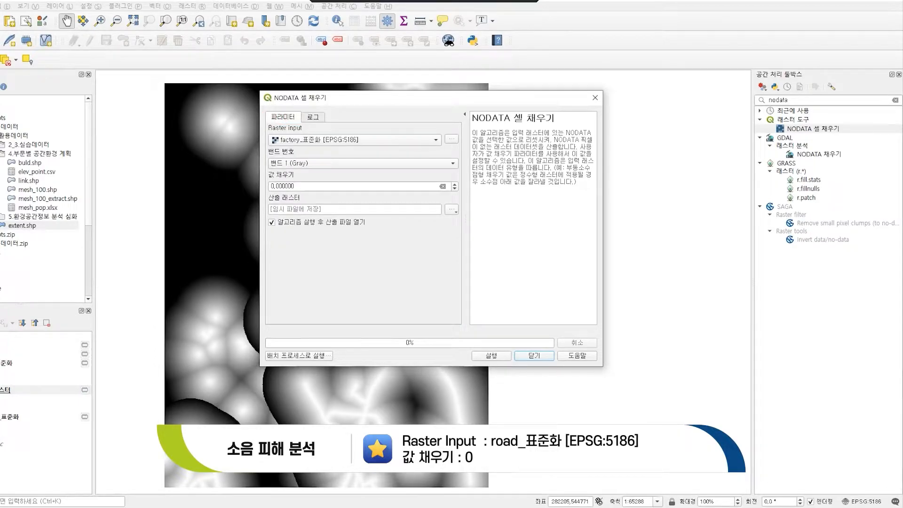
pyautogui.click(436, 140)
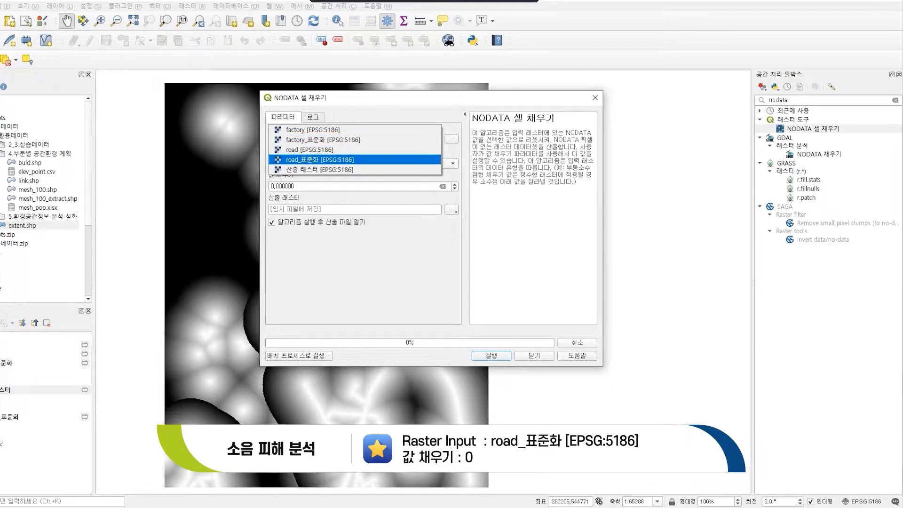
pyautogui.click(348, 160)
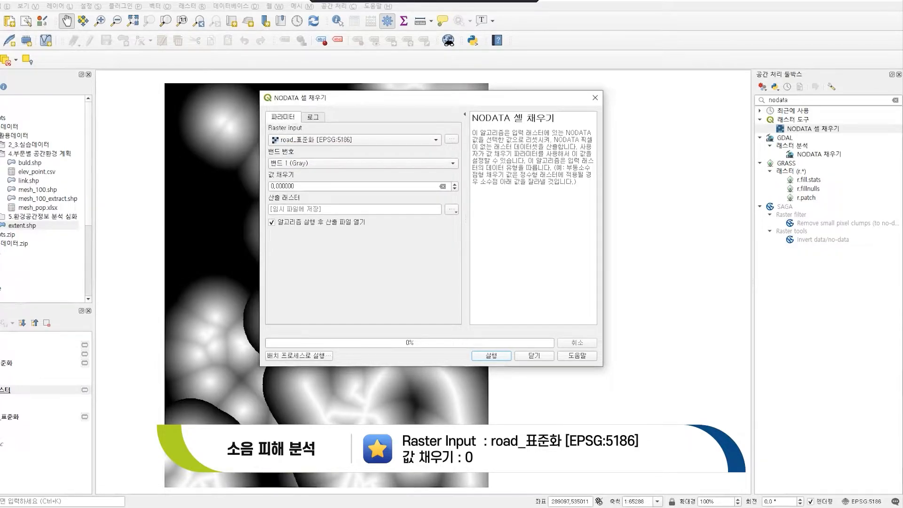
pyautogui.click(491, 356)
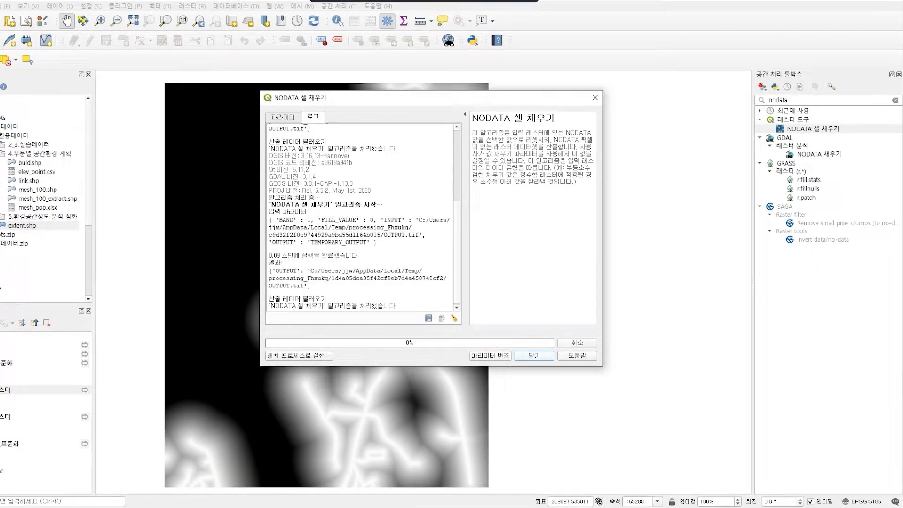
pyautogui.click(534, 356)
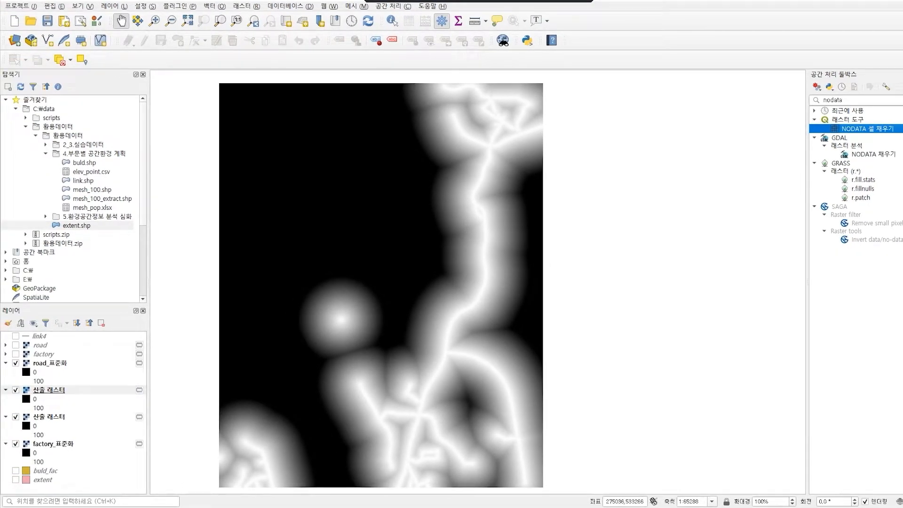
# Step: Rename the upper 산출 래스터 layer, made from road_표준화, as road_fill
pyautogui.click(47, 390)
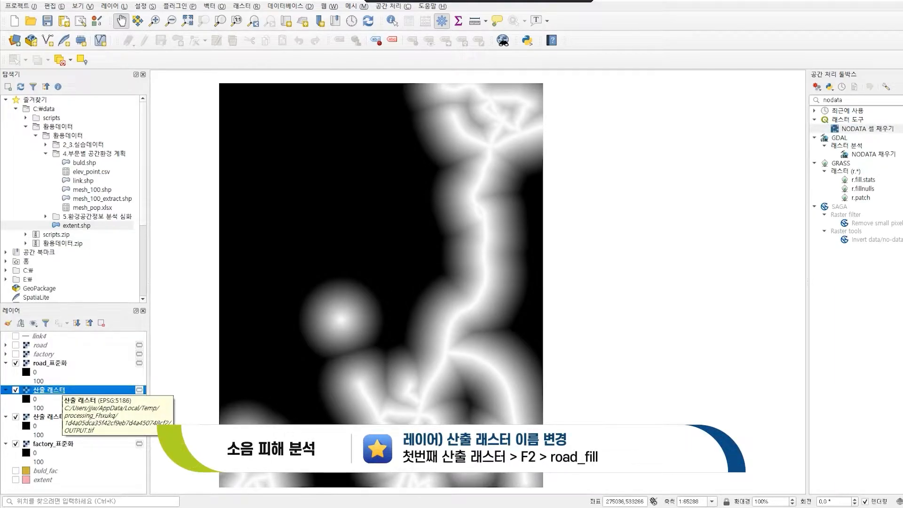
pyautogui.press('F2')
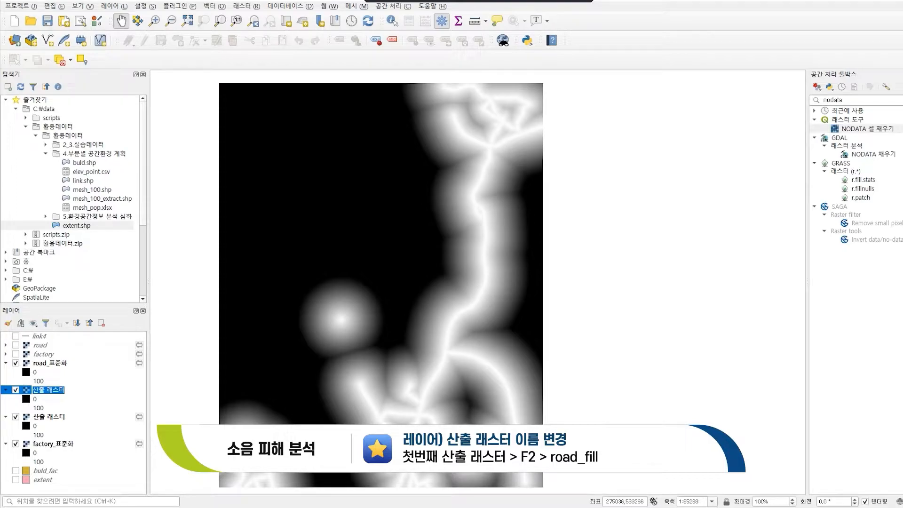
pyautogui.write('road_fill')
pyautogui.press('Return')
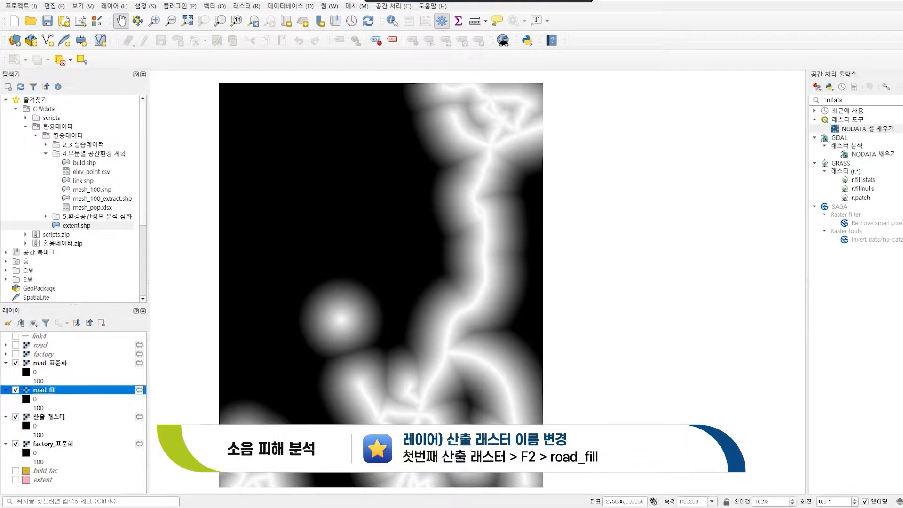
# Step: Rename the remaining 산출 래스터 layer as factory_fill
pyautogui.press('Down')
pyautogui.press('Down')
pyautogui.press('Down')
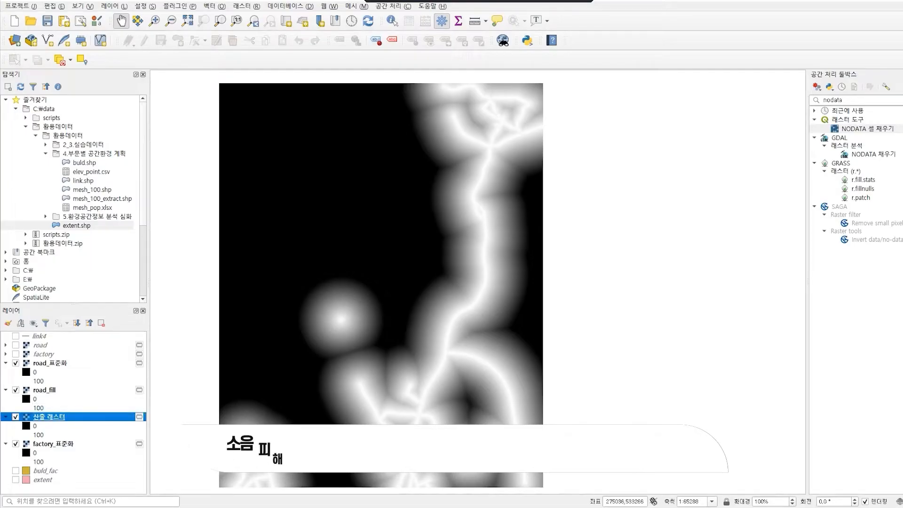
pyautogui.press('F2')
pyautogui.press('BackSpace')
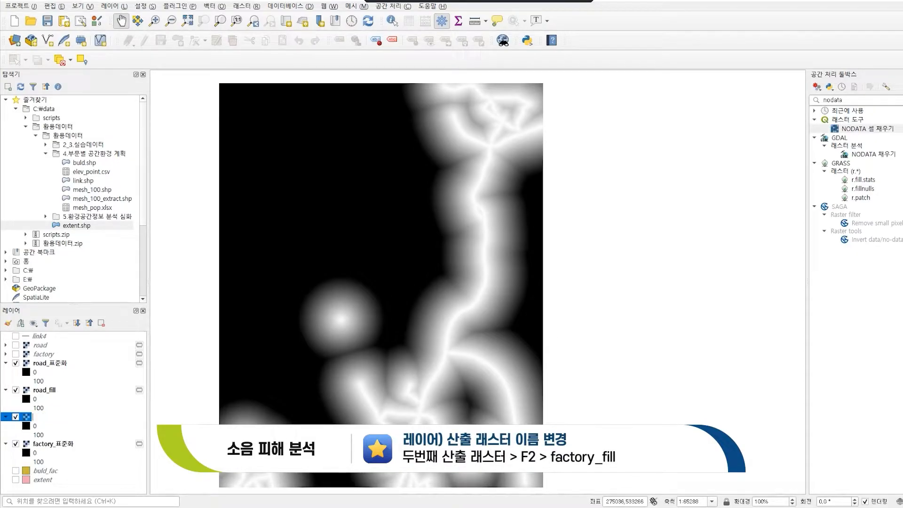
pyautogui.write('factory_fill')
pyautogui.press('Return')
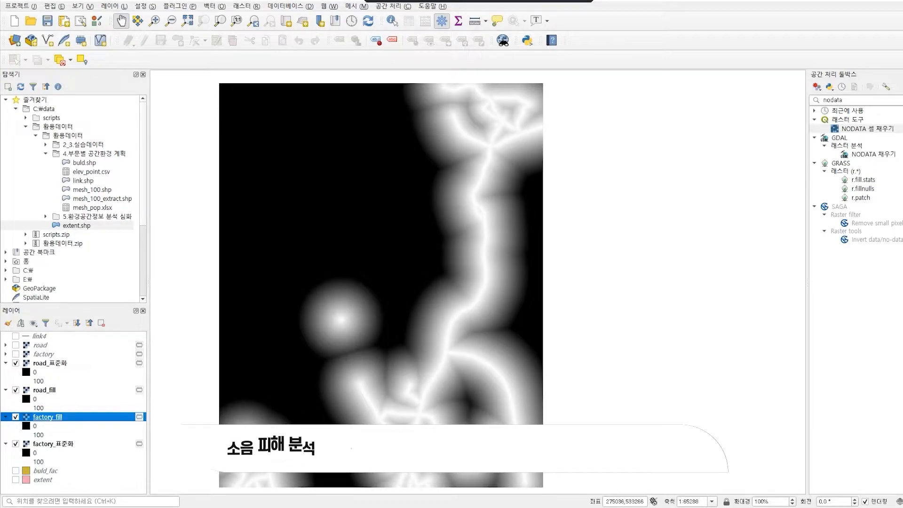
# Step: Remove the road, factory, road_표준화 and factory_표준화 layers, keeping only the road_fill and factory_fill rasters
pyautogui.click(45, 390)
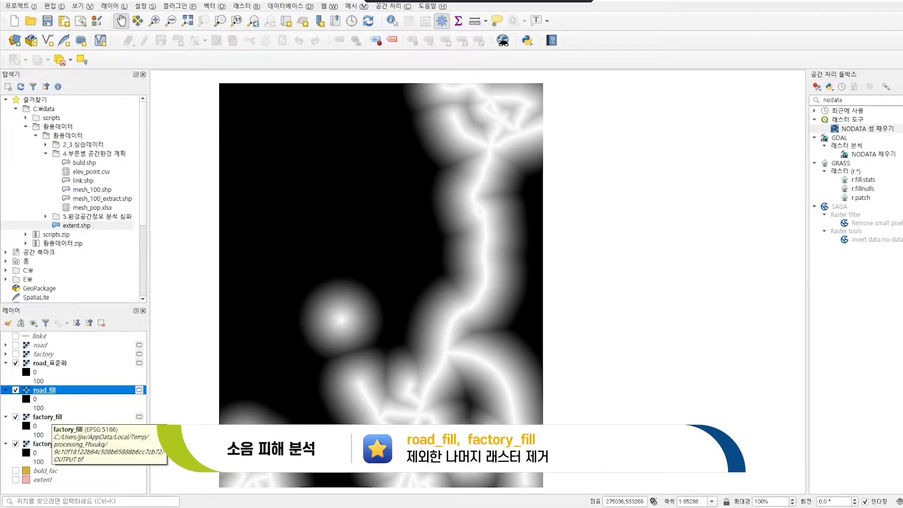
pyautogui.click(48, 417)
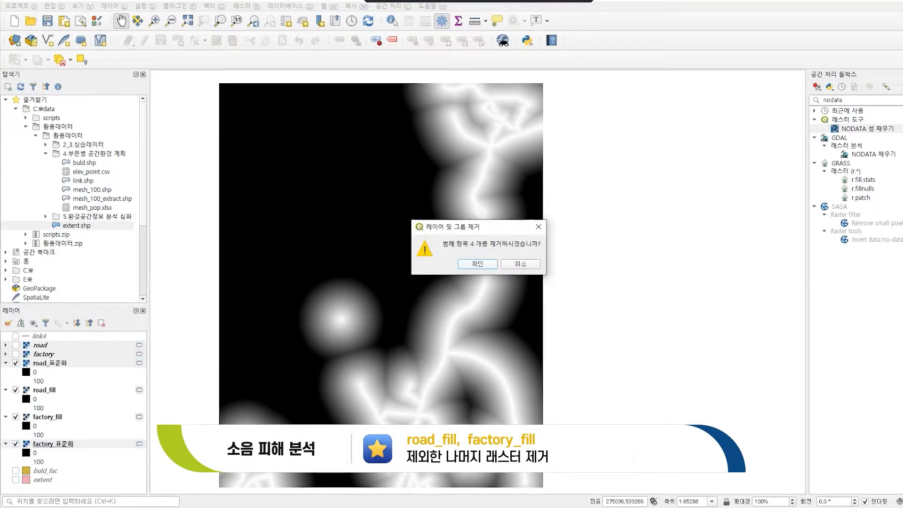
pyautogui.press('Return')
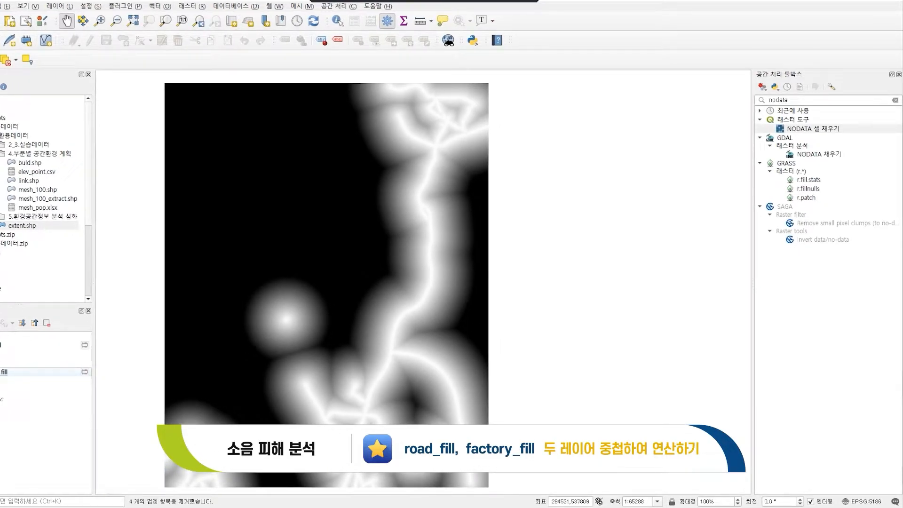
# Step: Search the processing toolbox for raster calc and open the Raster calculator under 래스터 분석
pyautogui.moveTo(800, 100); pyautogui.dragTo(766, 100)
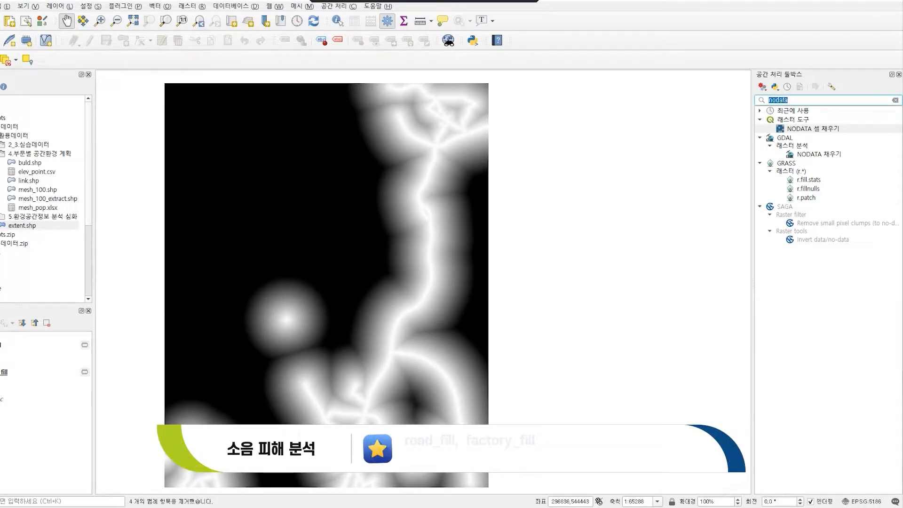
pyautogui.press('BackSpace')
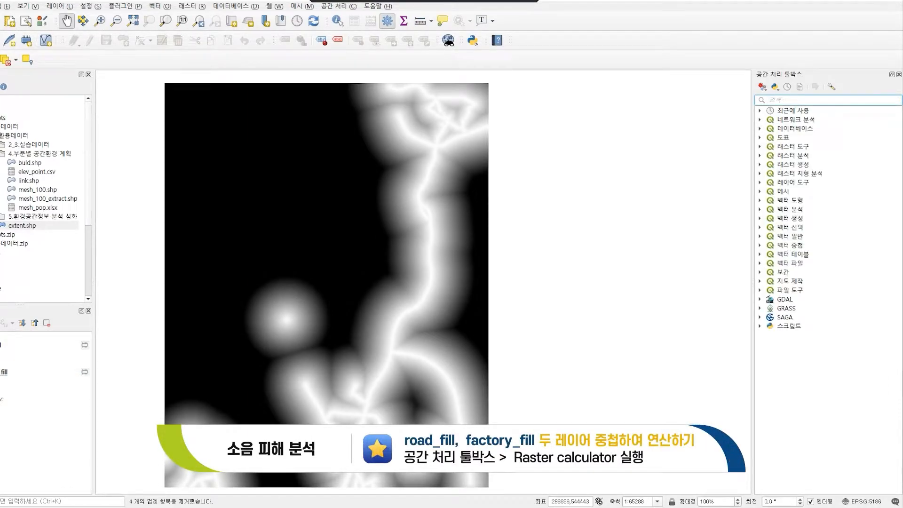
pyautogui.write('r')
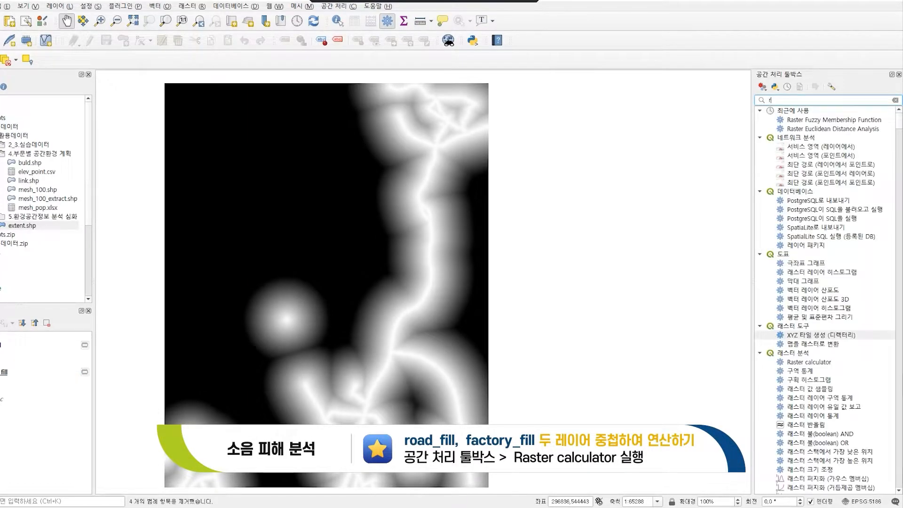
pyautogui.write('aster ca')
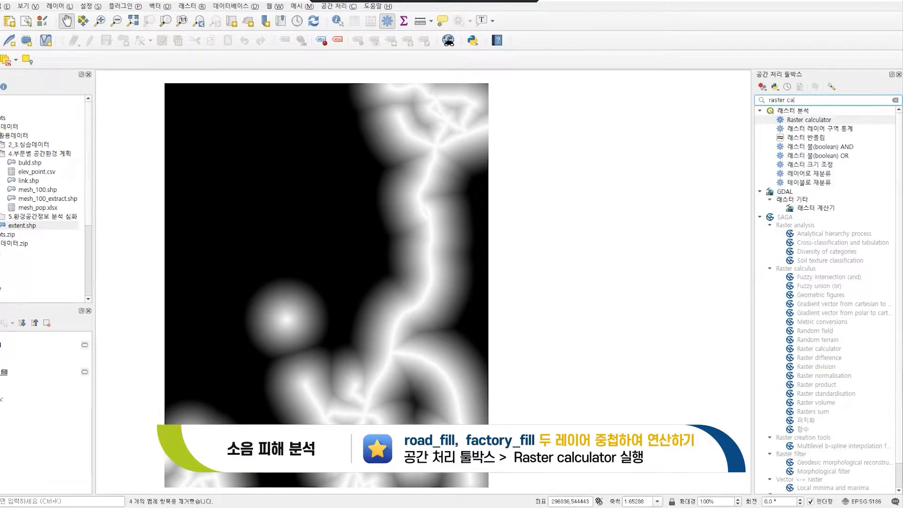
pyautogui.write('lc')
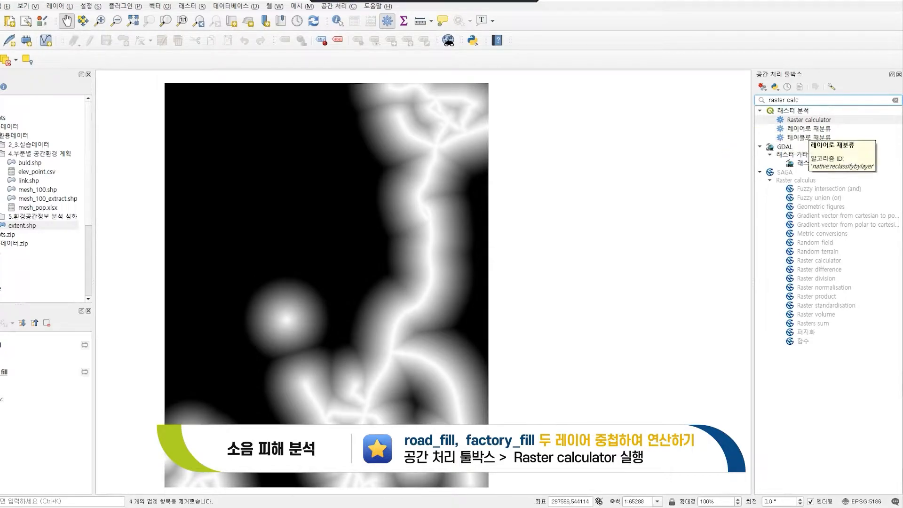
pyautogui.doubleClick(809, 120)
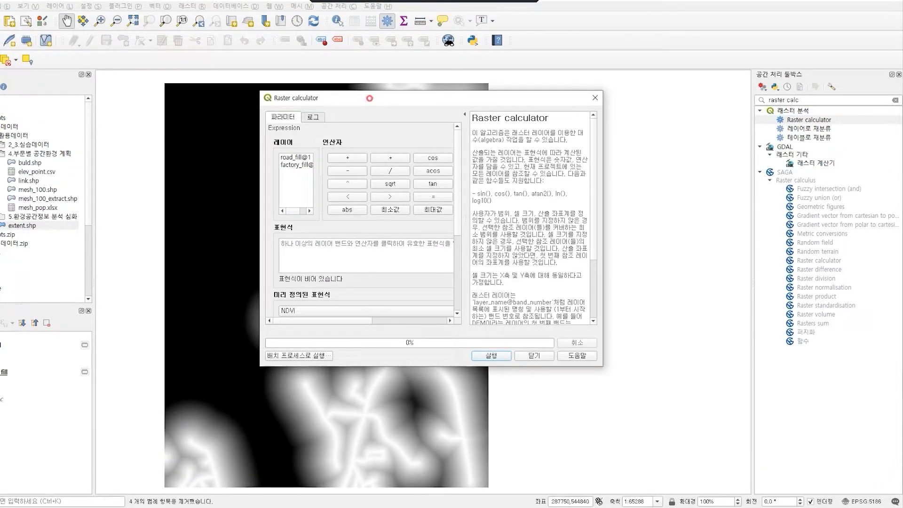
# Step: Begin the Raster calculator expression with a parenthesized comparison testing whether "factory_fill@1" is greater than or equal to "road_fill@1"
pyautogui.moveTo(370, 97); pyautogui.dragTo(385, 74)
pyautogui.moveTo(481, 193); pyautogui.dragTo(542, 193)
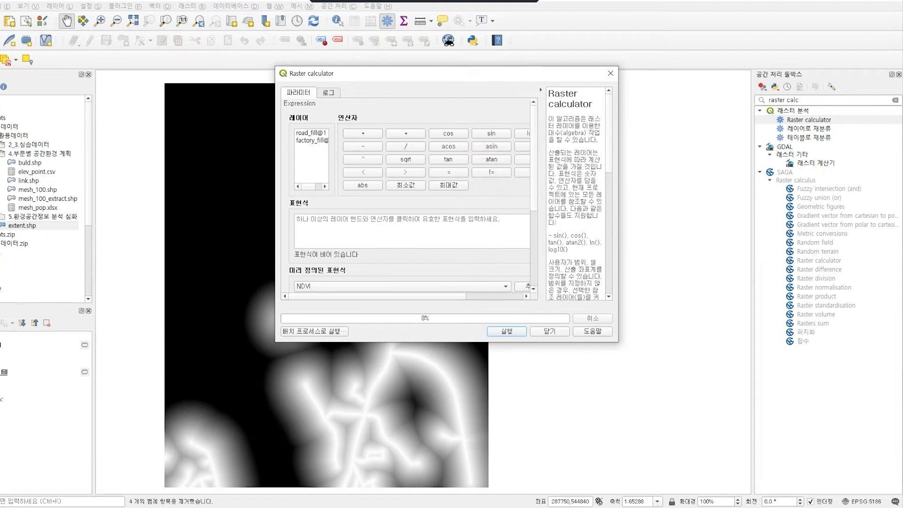
pyautogui.moveTo(618, 193); pyautogui.dragTo(738, 193)
pyautogui.doubleClick(314, 140)
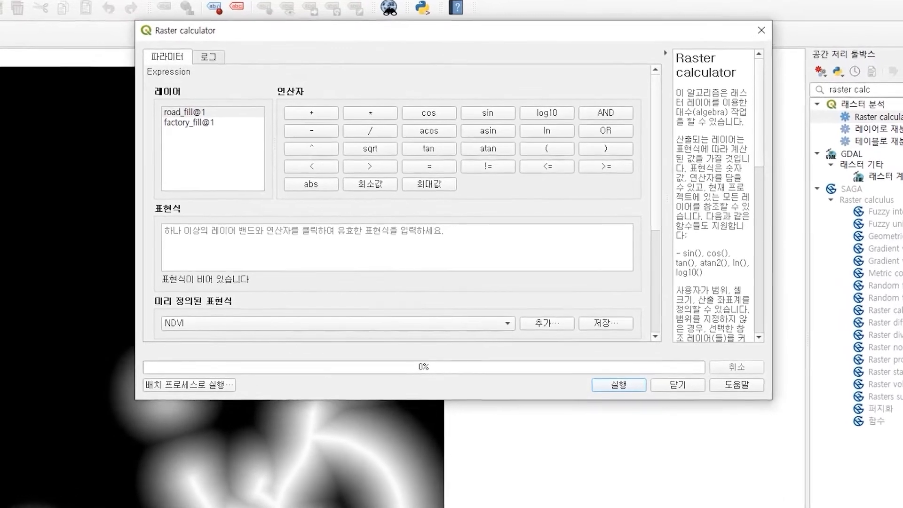
pyautogui.write('(')
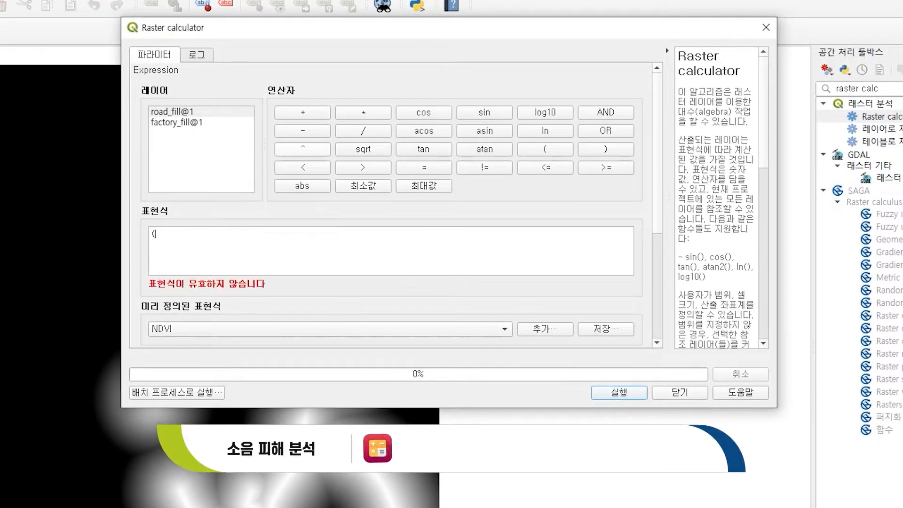
pyautogui.doubleClick(176, 123)
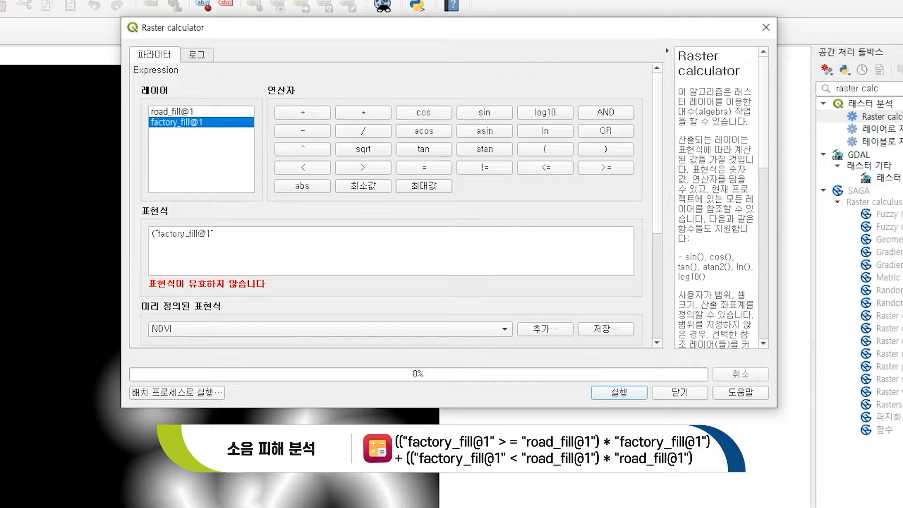
pyautogui.click(363, 167)
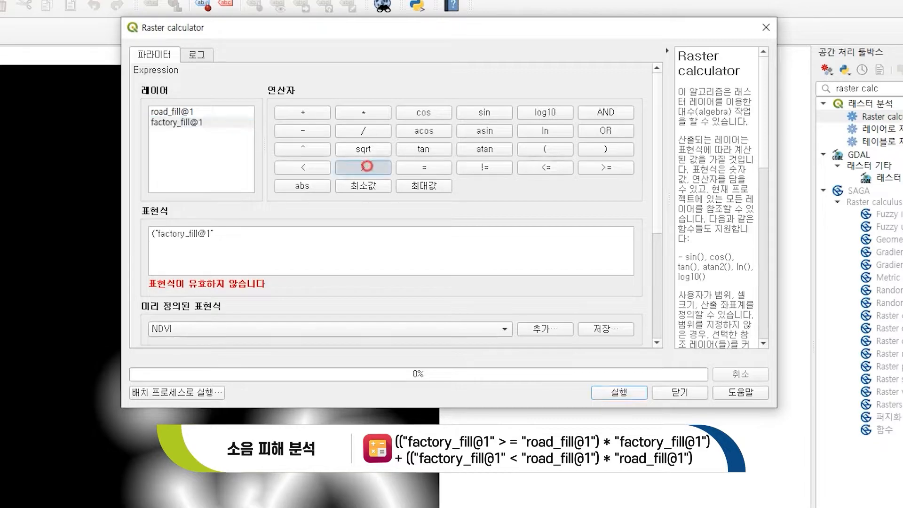
pyautogui.click(425, 167)
pyautogui.doubleClick(173, 111)
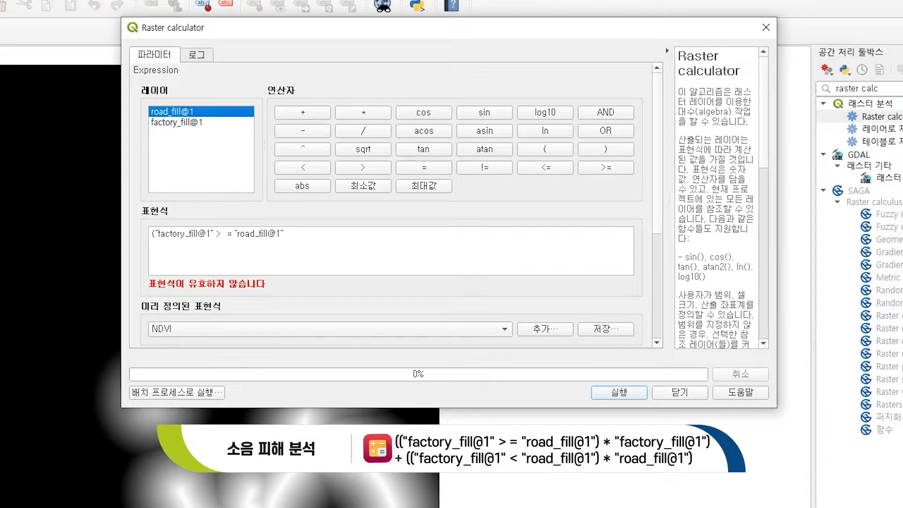
pyautogui.click(310, 239)
pyautogui.write(')')
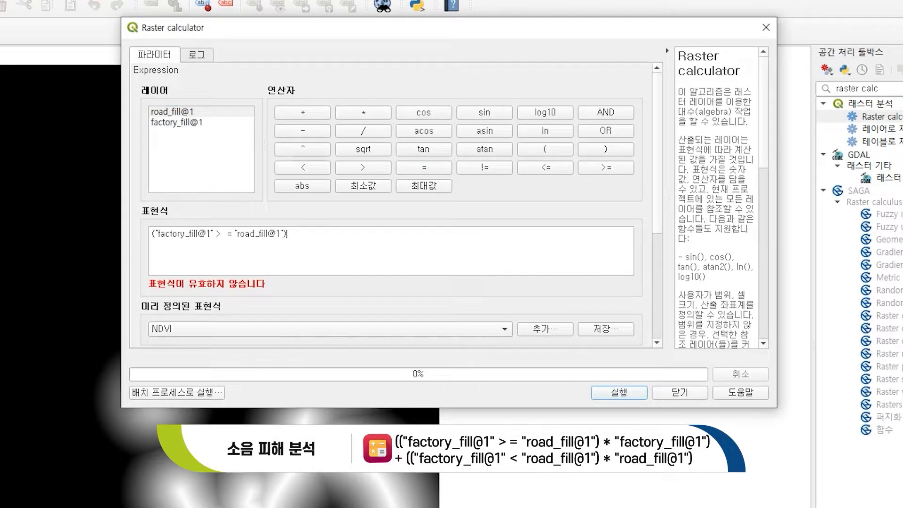
# Step: Multiply the first comparison by "factory_fill@1" and enclose the whole product in outer parentheses
pyautogui.click(371, 112)
pyautogui.doubleClick(176, 123)
pyautogui.click(374, 240)
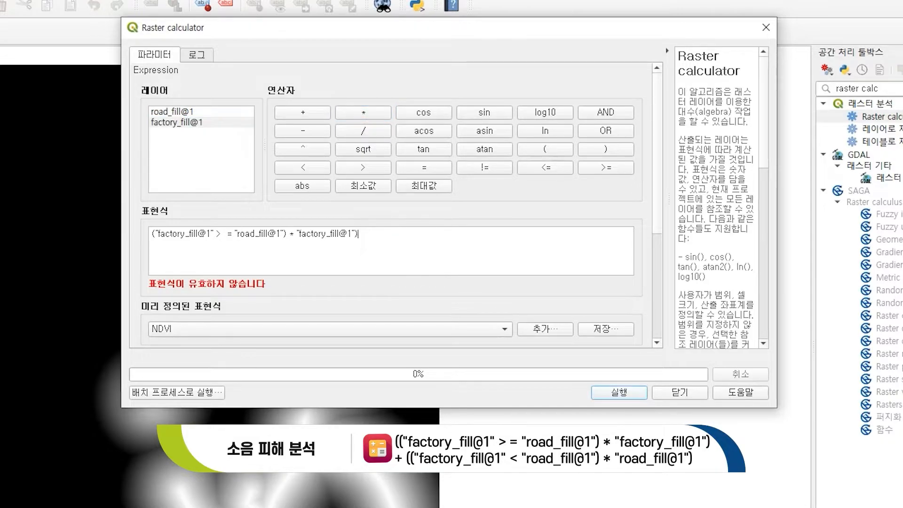
pyautogui.click(150, 234)
pyautogui.write('(')
# Step: Append + and the second comparison ("factory_fill@1" < "road_fill@1") to the expression
pyautogui.click(378, 241)
pyautogui.click(314, 113)
pyautogui.click(389, 229)
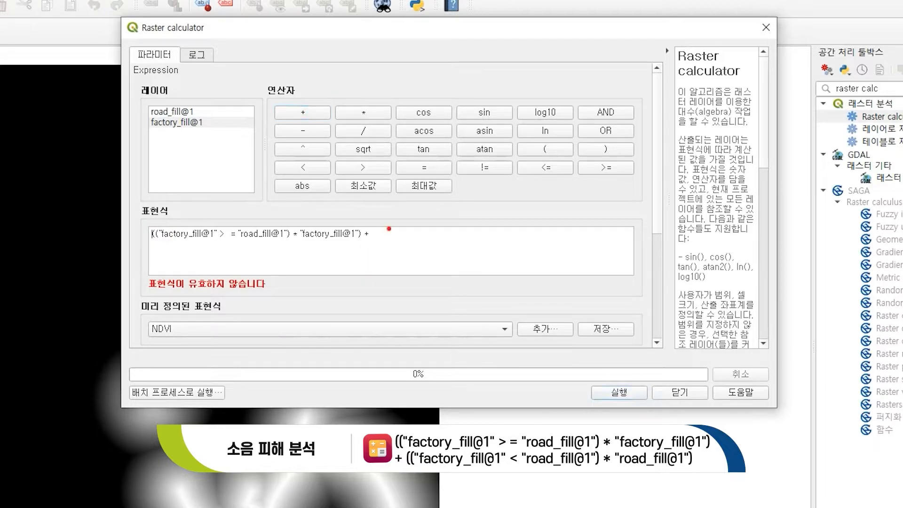
pyautogui.write('(')
pyautogui.doubleClick(173, 122)
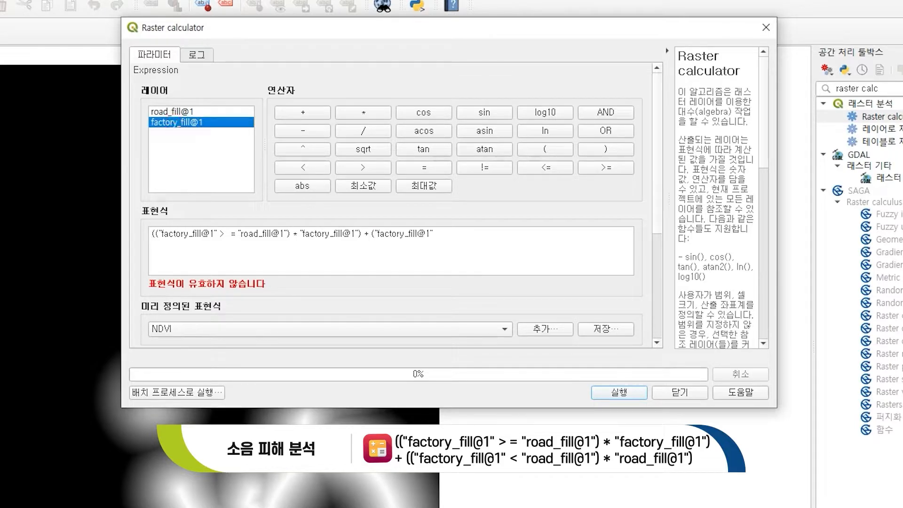
pyautogui.click(303, 167)
pyautogui.doubleClick(173, 112)
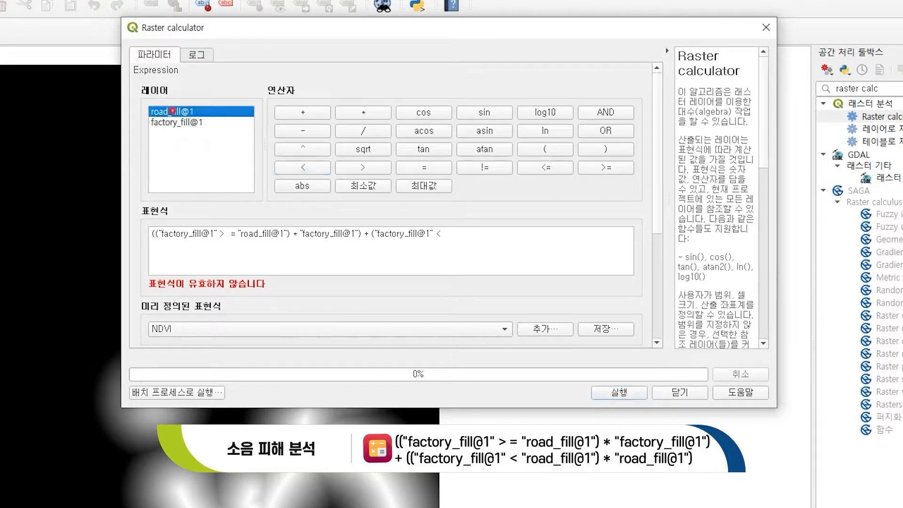
pyautogui.click(516, 232)
pyautogui.write(')')
# Step: Multiply the second comparison by "road_fill@1" and enclose that product in outer parentheses
pyautogui.click(364, 112)
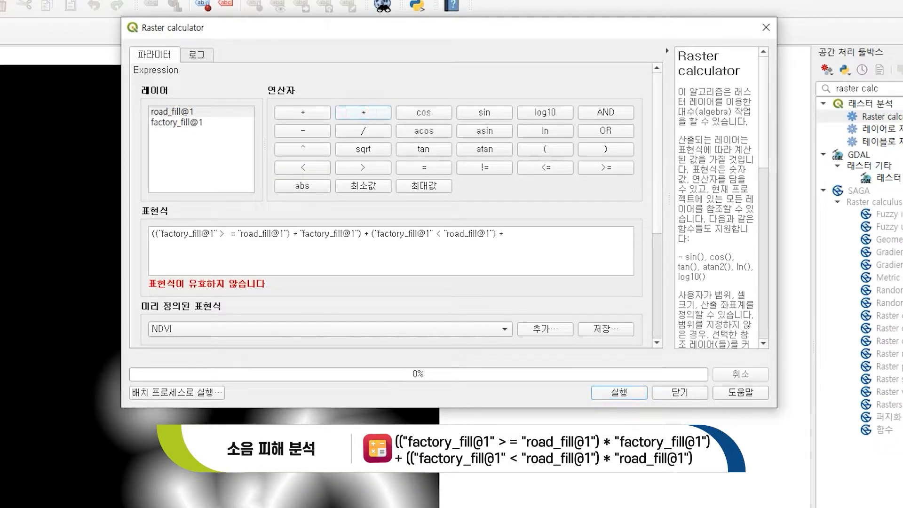
pyautogui.doubleClick(172, 111)
pyautogui.click(569, 241)
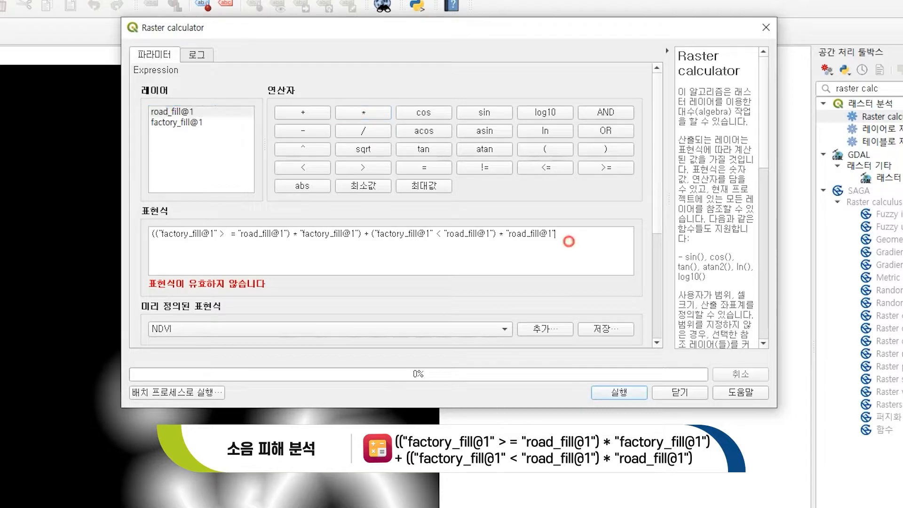
pyautogui.write(')')
pyautogui.click(372, 234)
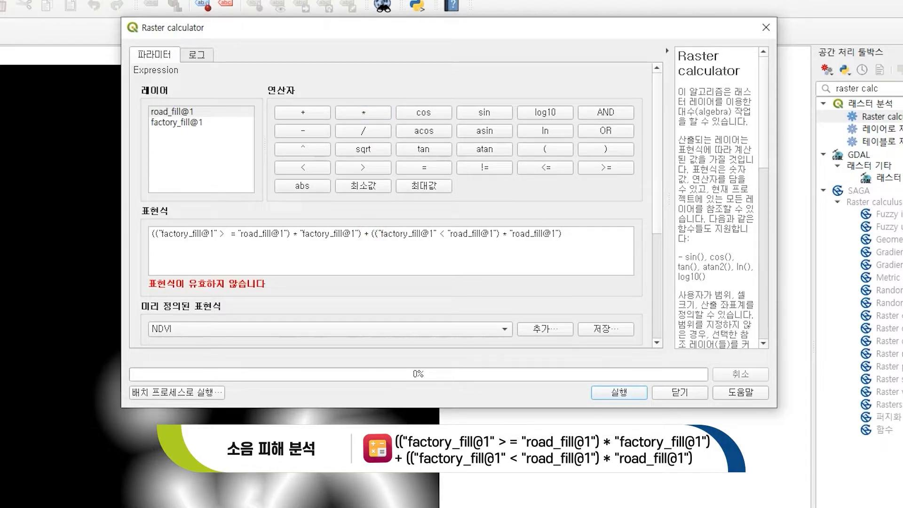
# Step: Delete the spaces between > and = in the first comparison so the operator reads >=
pyautogui.click(231, 235)
pyautogui.press('BackSpace')
pyautogui.press('BackSpace')
pyautogui.click(559, 243)
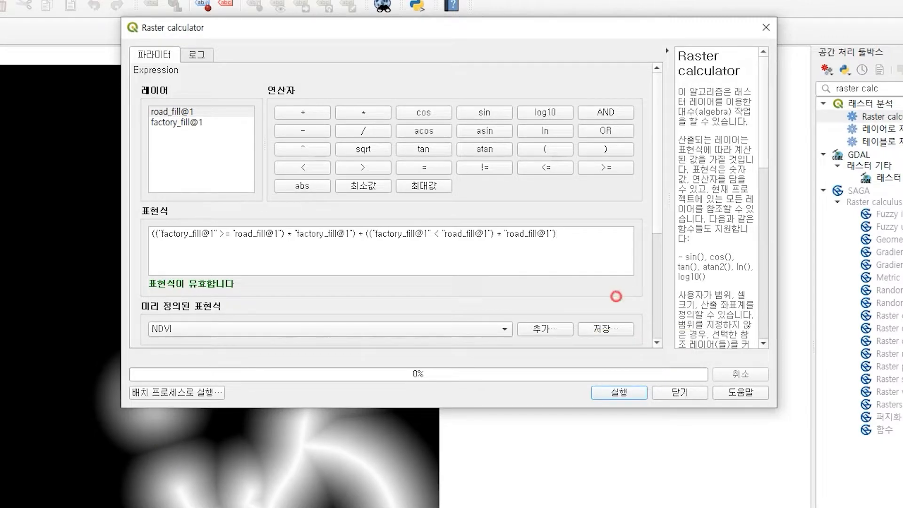
# Step: Set the cell size to 10 and calculate the output extent from the extent layer
pyautogui.scroll(-2, 617, 299)
pyautogui.scroll(-2, 390, 207)
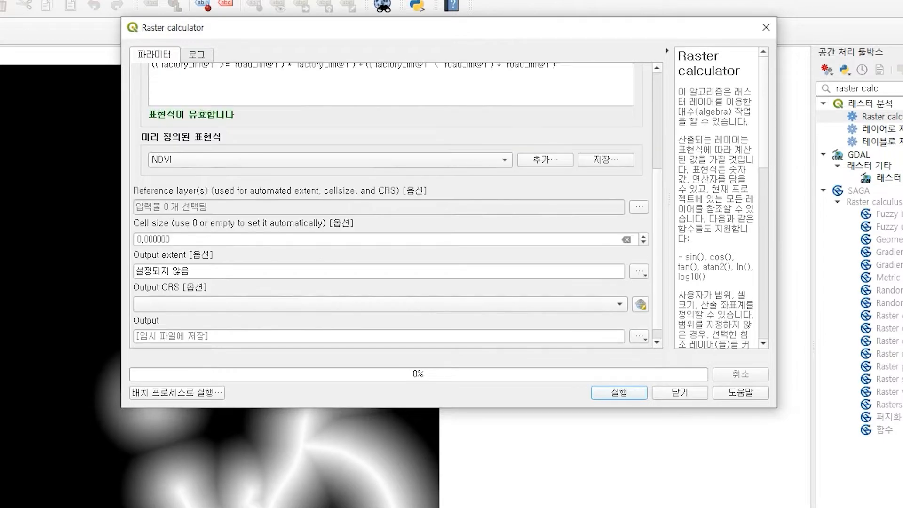
pyautogui.doubleClick(194, 239)
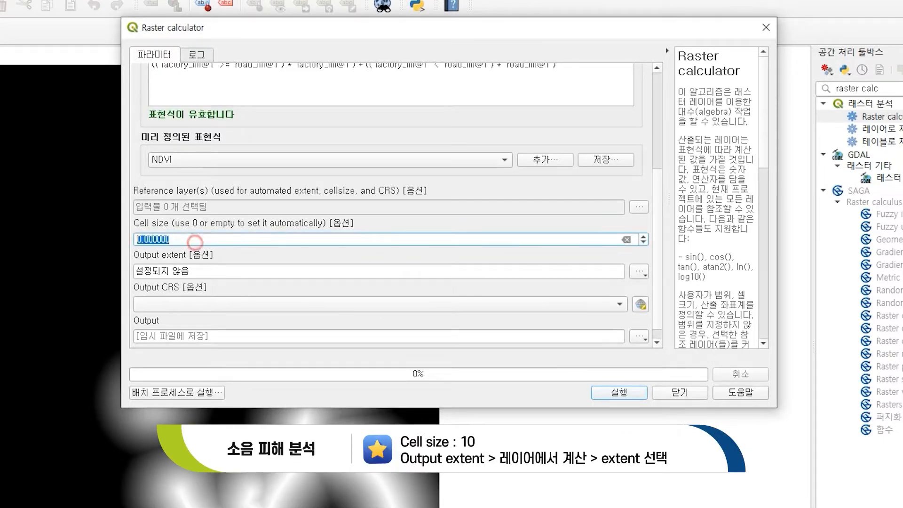
pyautogui.write('10')
pyautogui.press('Return')
pyautogui.click(639, 271)
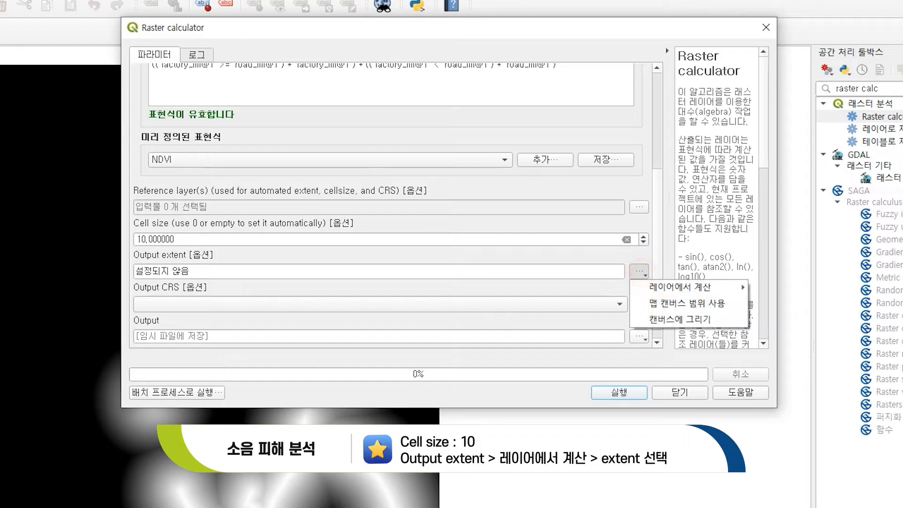
pyautogui.moveTo(687, 287)
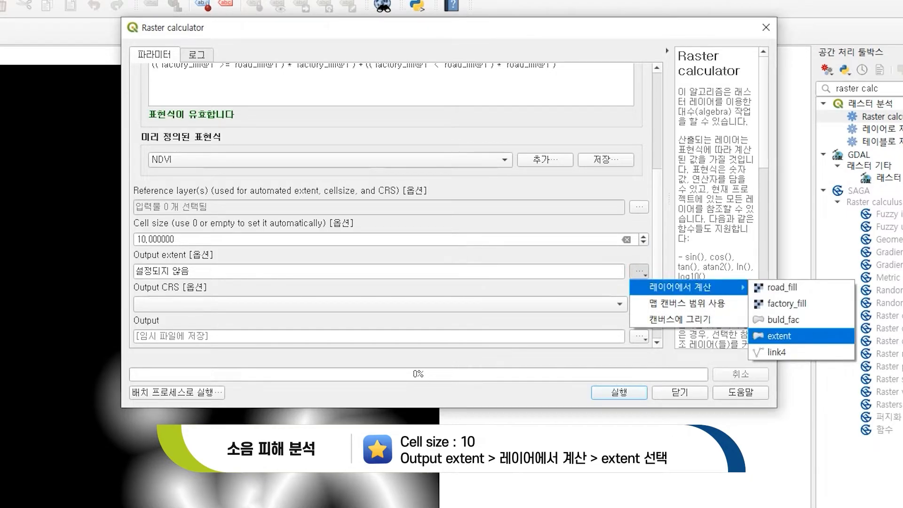
pyautogui.click(837, 336)
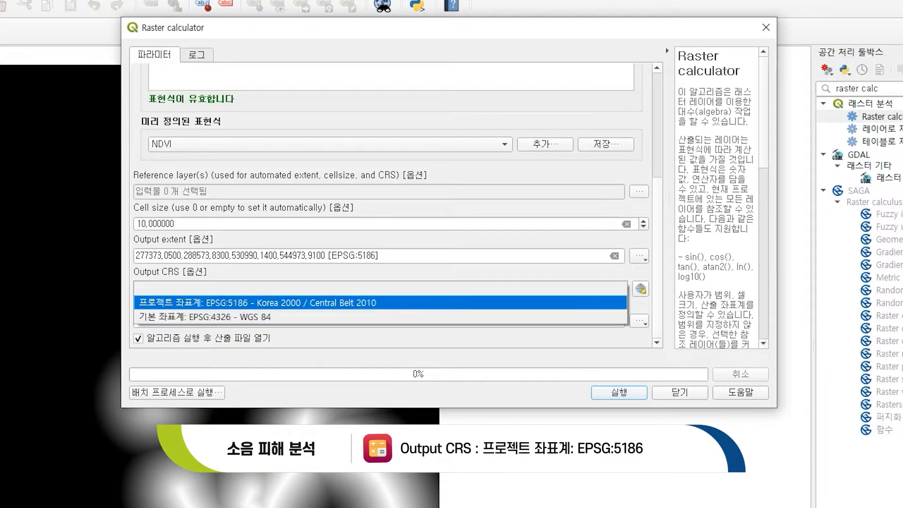
# Step: Set the output CRS to the project CRS EPSG:5186, run the Raster calculator and close it
pyautogui.click(268, 304)
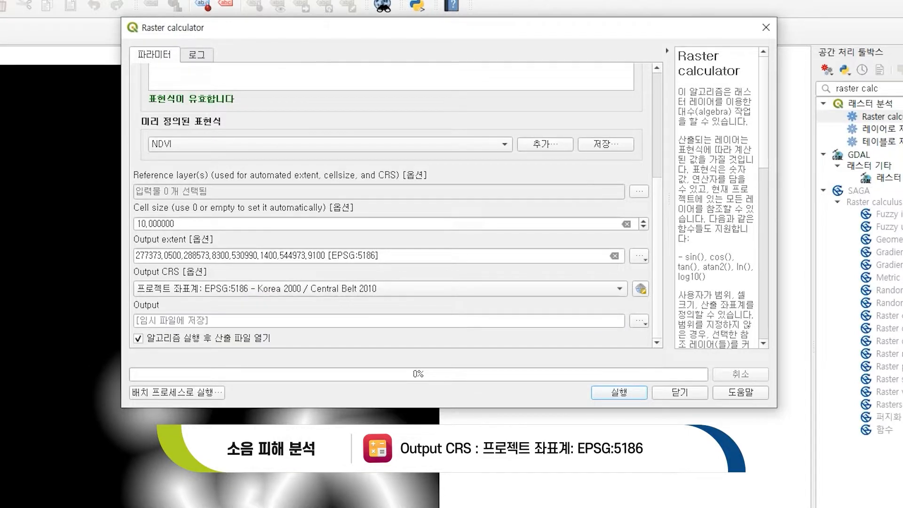
pyautogui.click(619, 391)
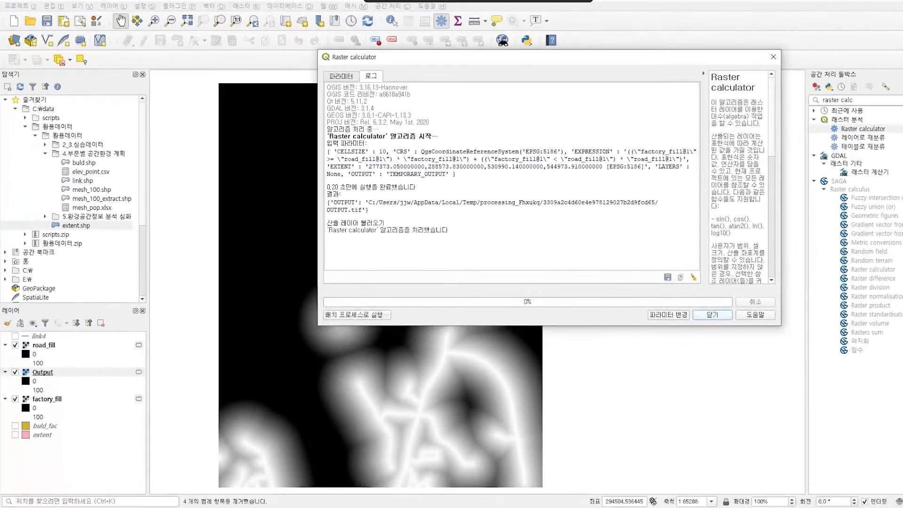
pyautogui.click(712, 314)
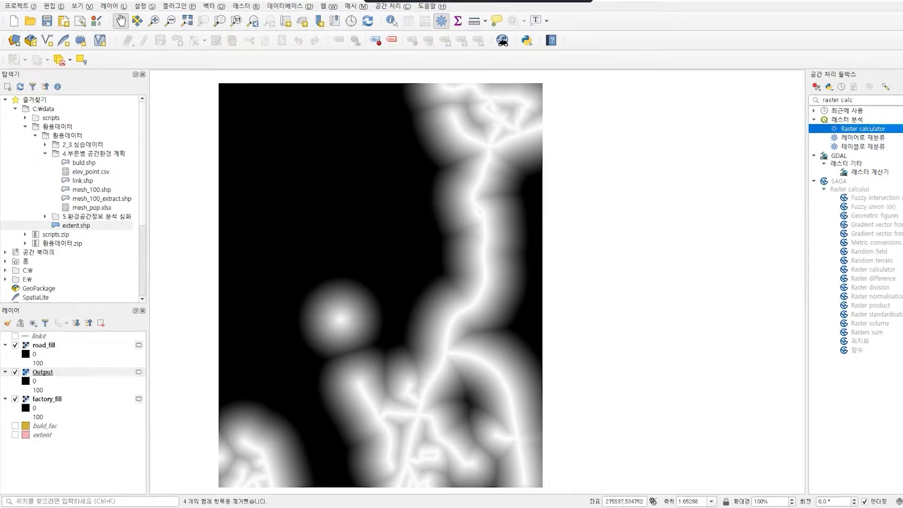
# Step: Move the Output raster to the top of the layer order and rename it noise_map
pyautogui.moveTo(46, 372); pyautogui.dragTo(45, 341)
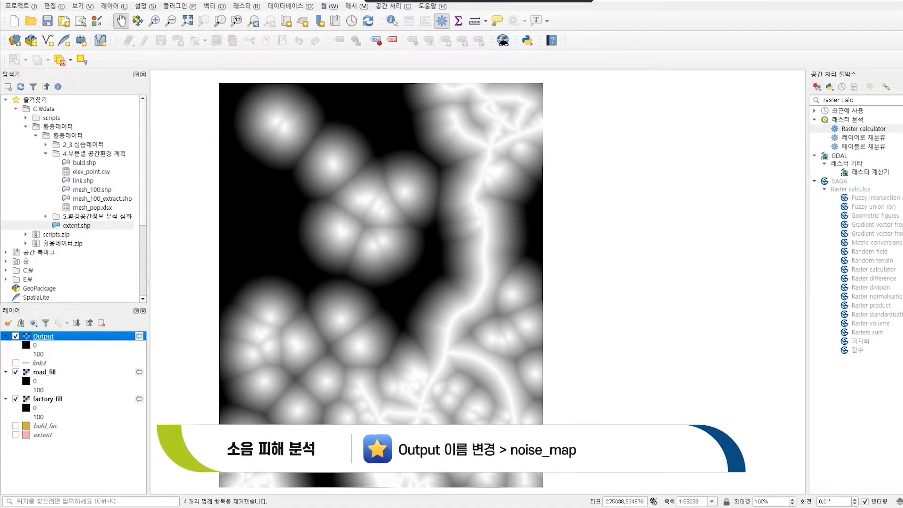
pyautogui.press('F2')
pyautogui.write('noi')
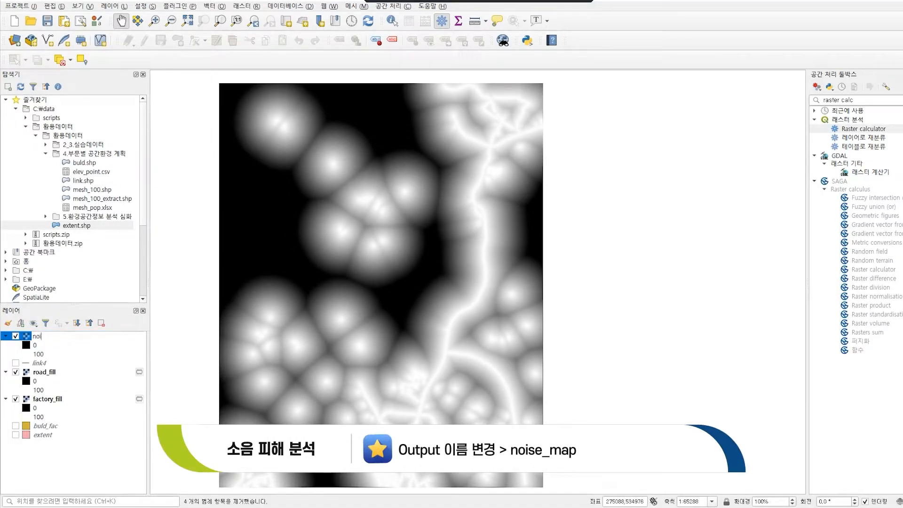
pyautogui.write('se_map')
pyautogui.press('Return')
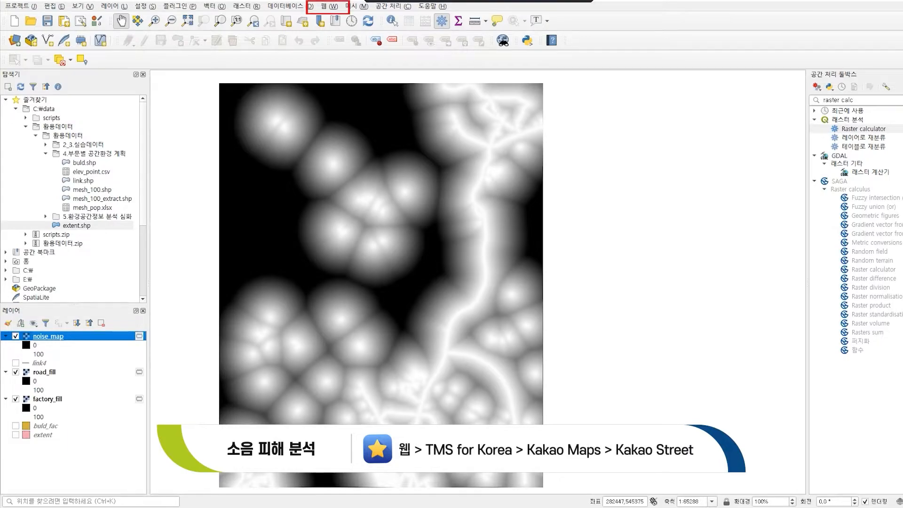
# Step: Add the Kakao Street base map from the TMS for Korea plugin's Kakao Maps
pyautogui.click(330, 6)
pyautogui.moveTo(352, 28)
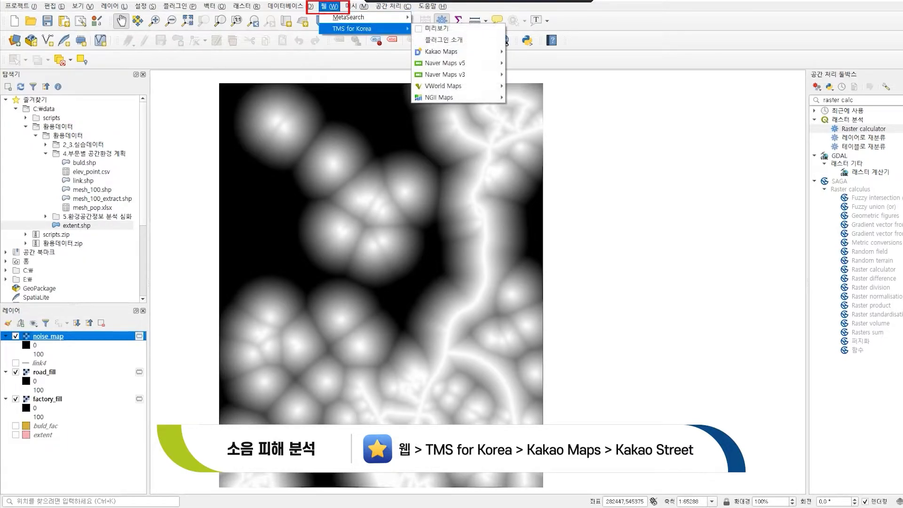
pyautogui.moveTo(442, 51)
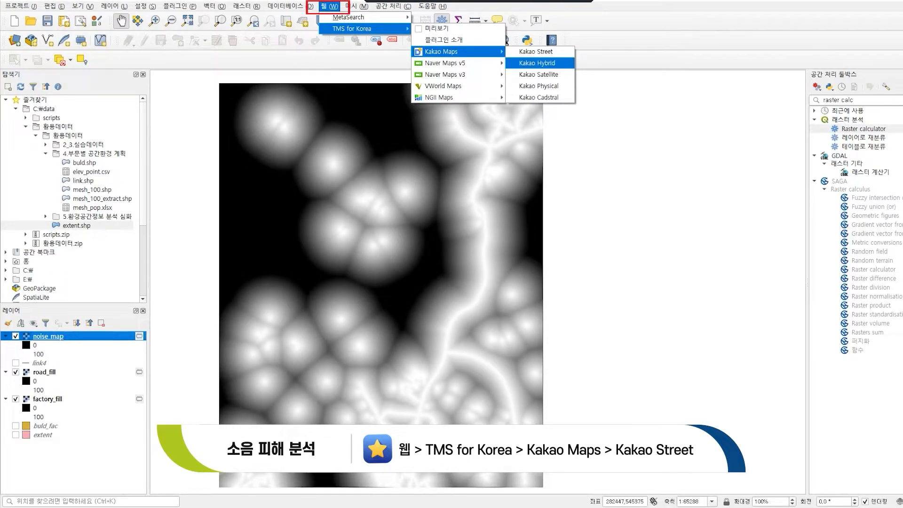
pyautogui.click(536, 51)
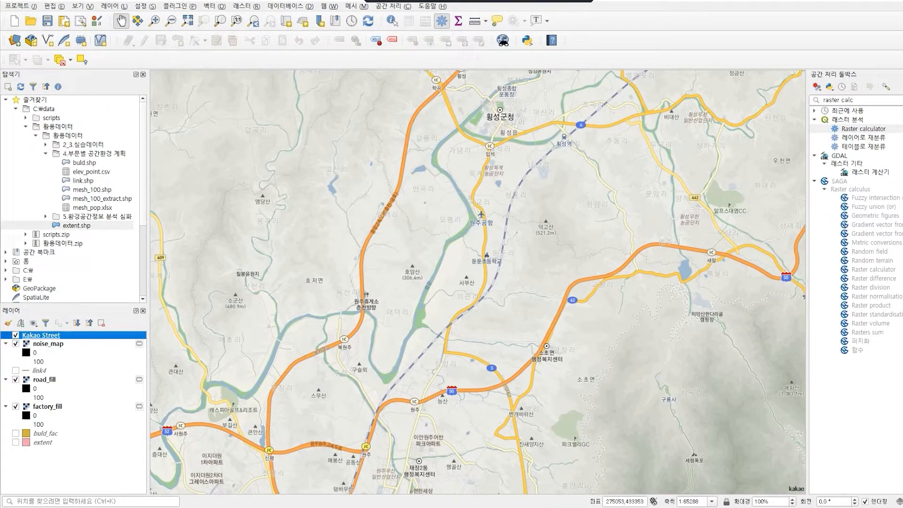
# Step: Hide and collapse the road_fill and factory_fill layers, and move Kakao Street beneath all other layers
pyautogui.click(16, 380)
pyautogui.click(16, 407)
pyautogui.click(5, 380)
pyautogui.click(6, 388)
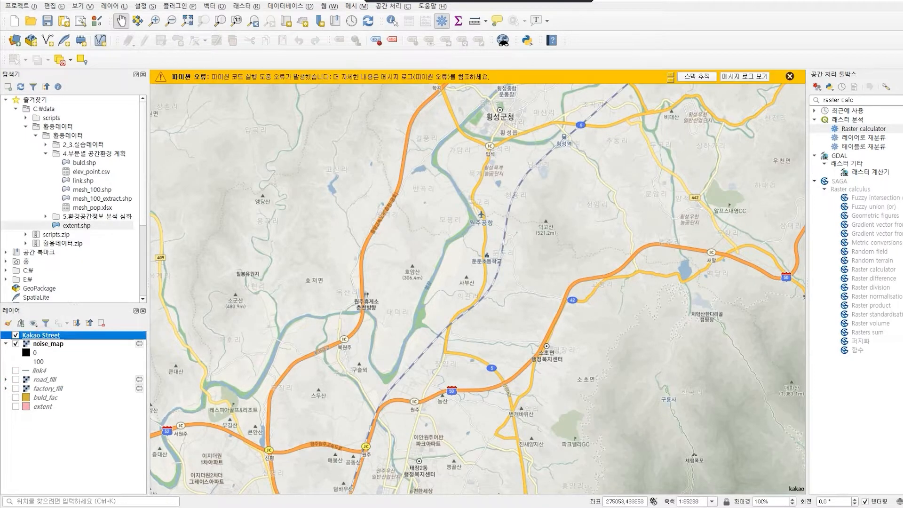
pyautogui.moveTo(41, 335); pyautogui.dragTo(41, 407)
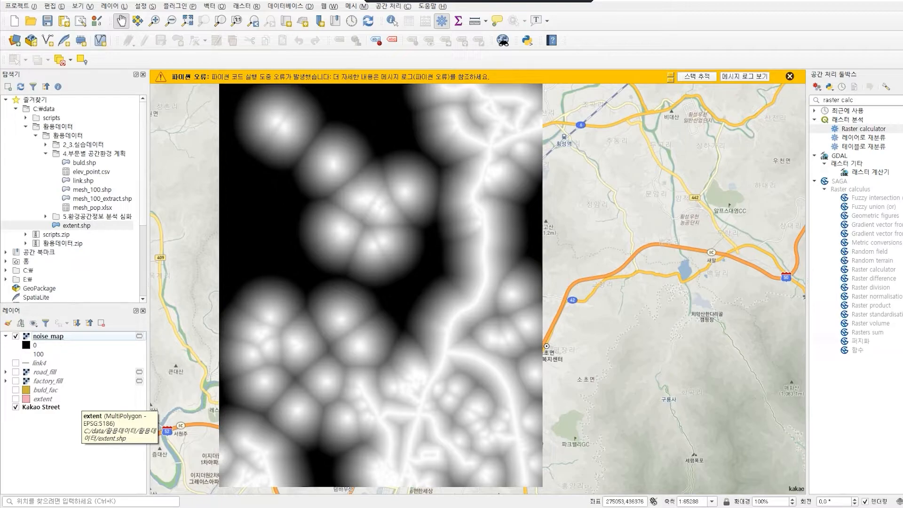
# Step: Set the noise_map layer's global opacity to 70% in its layer properties and apply it
pyautogui.click(47, 337)
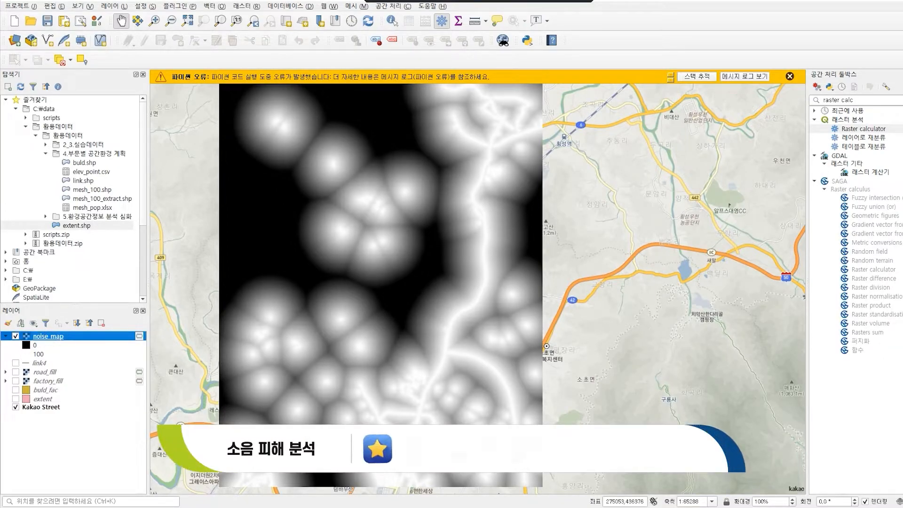
pyautogui.rightClick(49, 337)
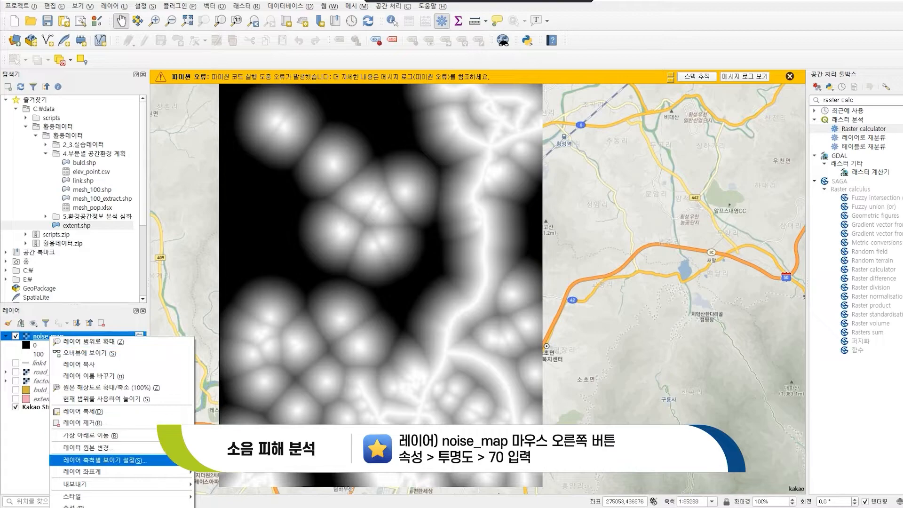
pyautogui.click(73, 506)
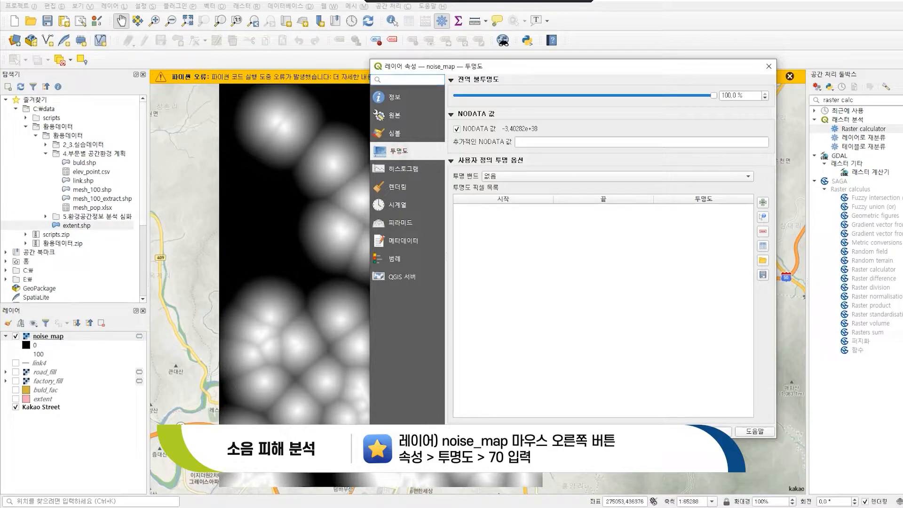
pyautogui.moveTo(748, 95); pyautogui.dragTo(721, 96)
pyautogui.write('70')
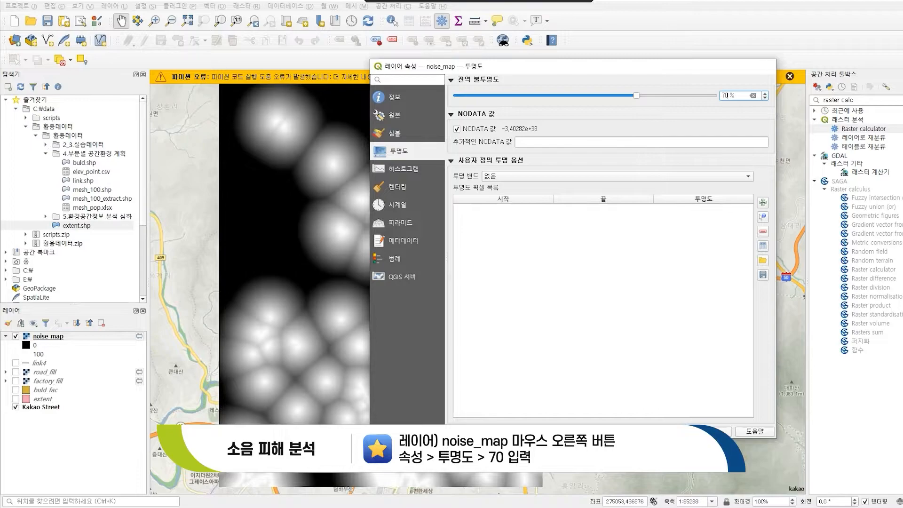
pyautogui.press('Return')
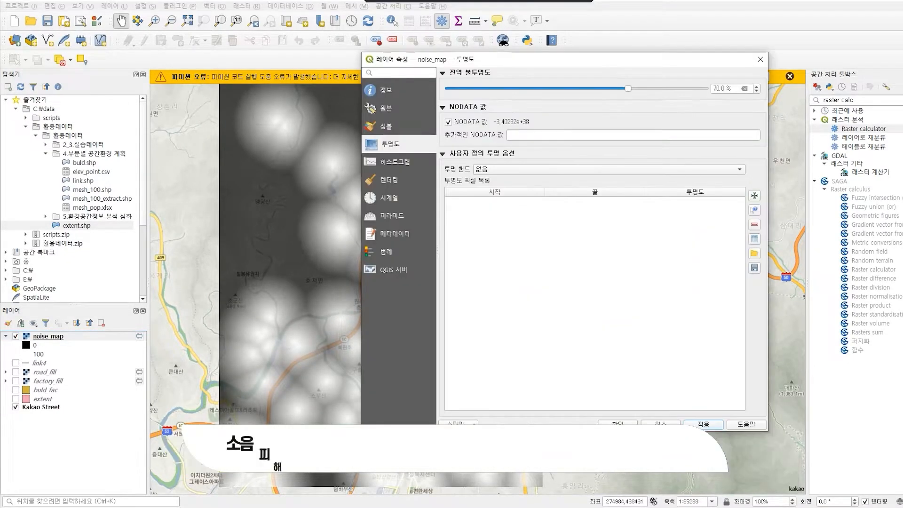
# Step: Render noise_map as singleband pseudocolor (단일 밴드 유사색상) with the color ramp inverted, and accept the layer properties
pyautogui.click(387, 126)
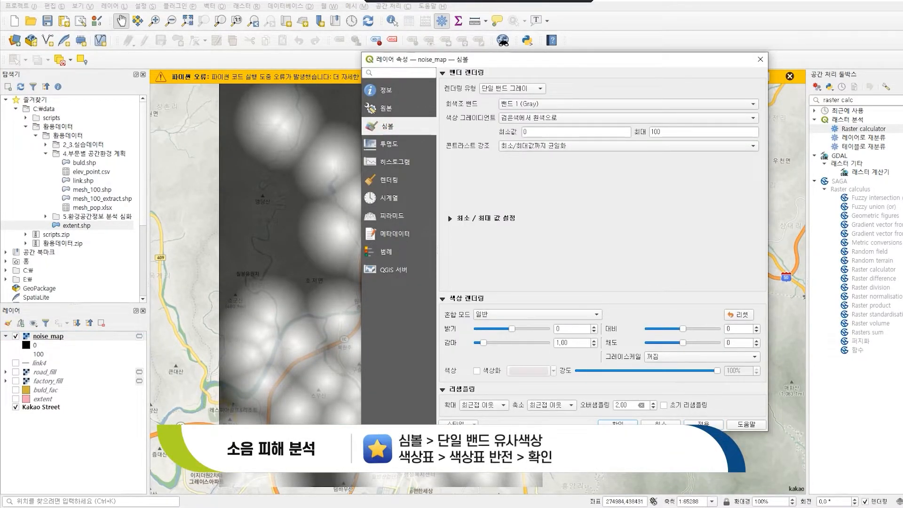
pyautogui.click(538, 88)
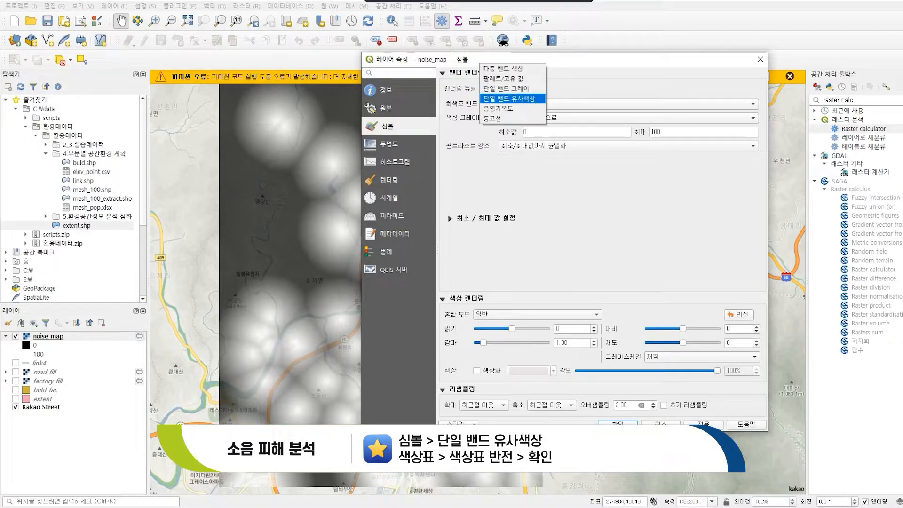
pyautogui.click(513, 98)
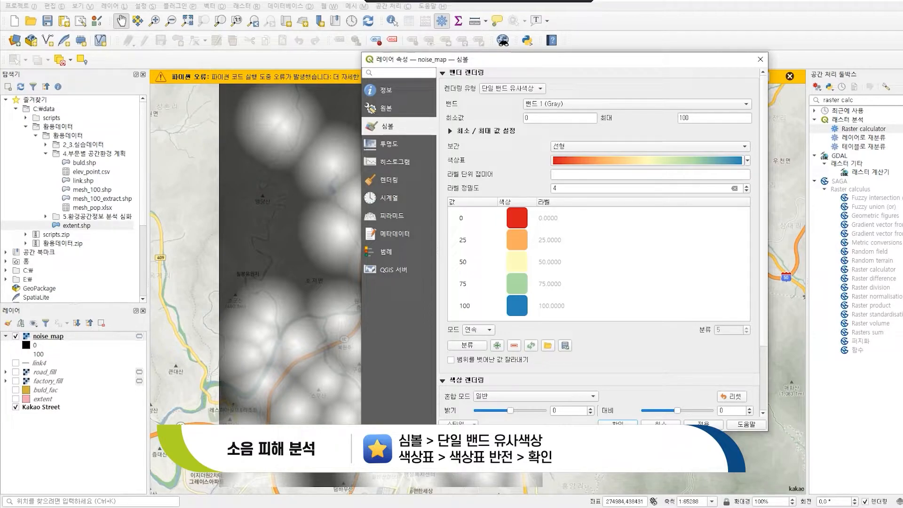
pyautogui.click(748, 160)
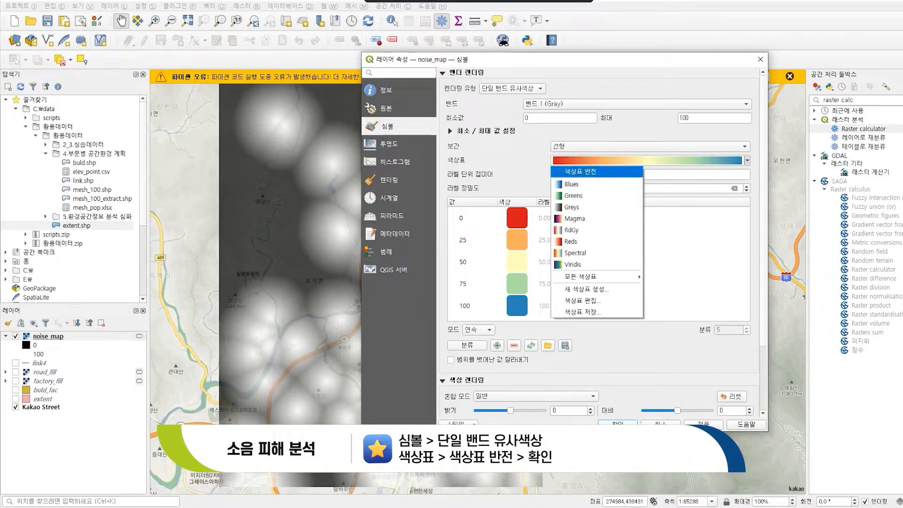
pyautogui.click(580, 171)
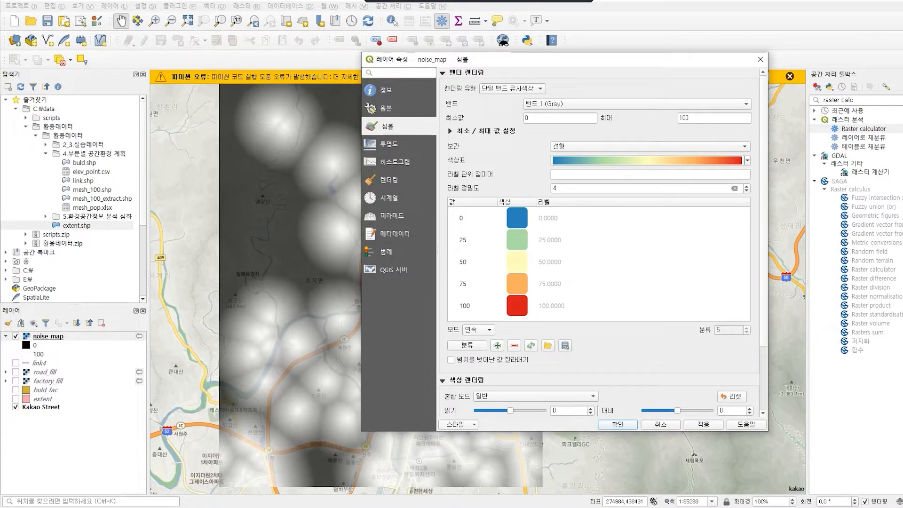
pyautogui.click(618, 425)
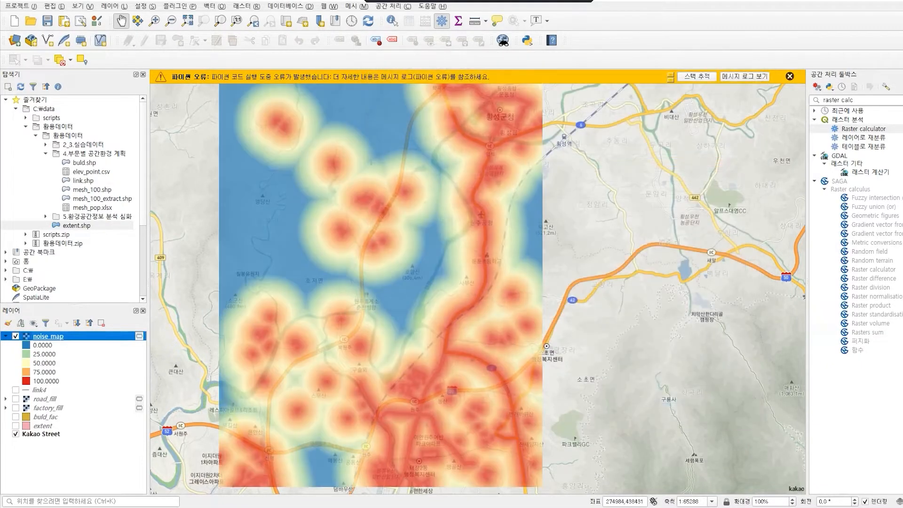
# Step: Add buld.shp from the 4.부문별 공간환경 계획 folder to the map and open its attribute table
pyautogui.moveTo(409, 374); pyautogui.dragTo(508, 352)
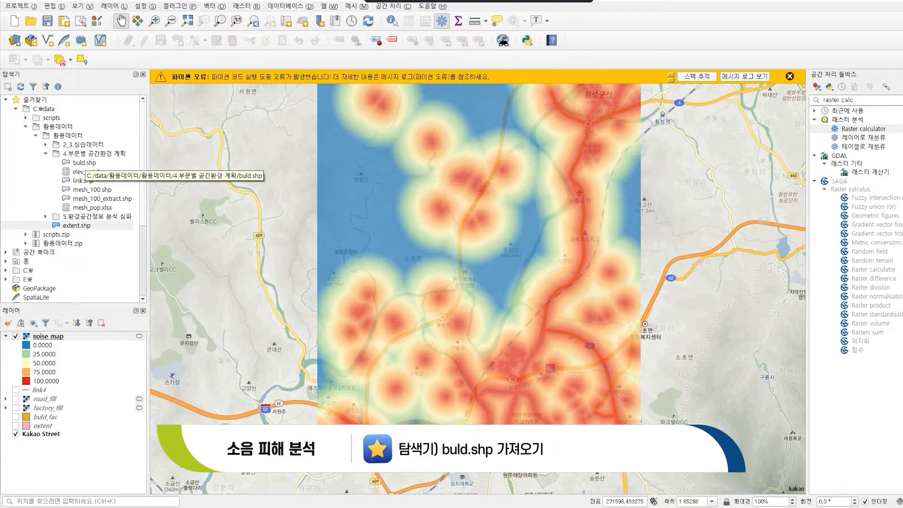
pyautogui.click(84, 163)
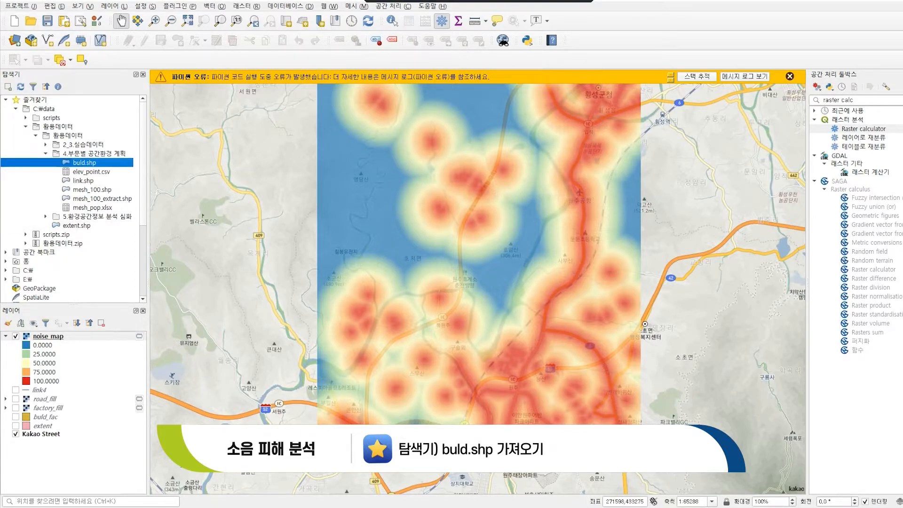
pyautogui.doubleClick(84, 163)
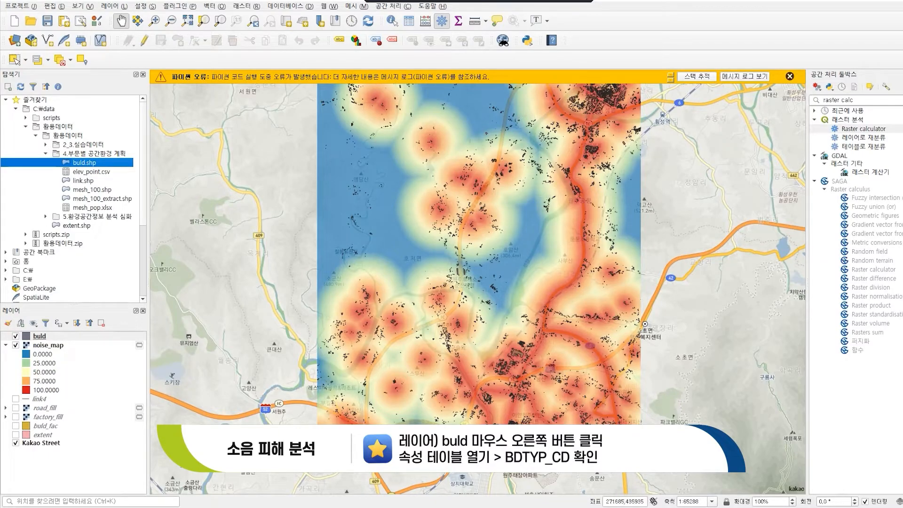
pyautogui.rightClick(38, 336)
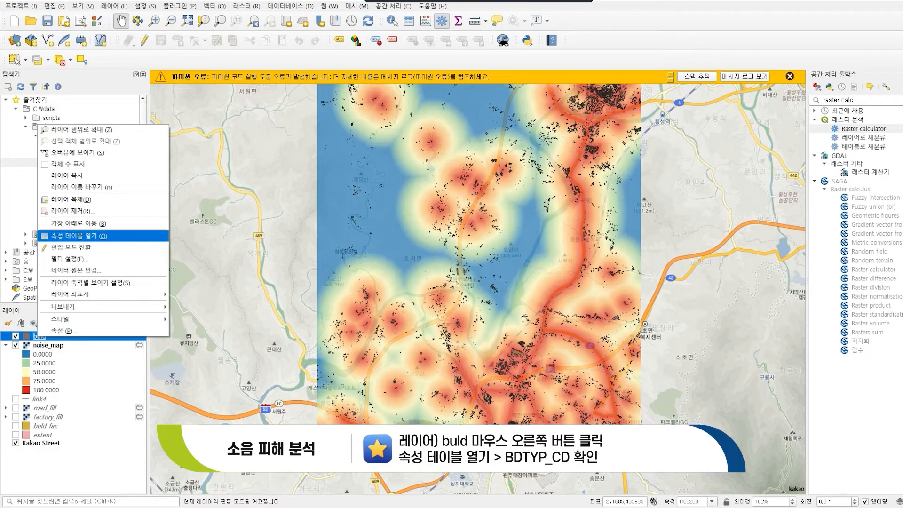
pyautogui.click(76, 236)
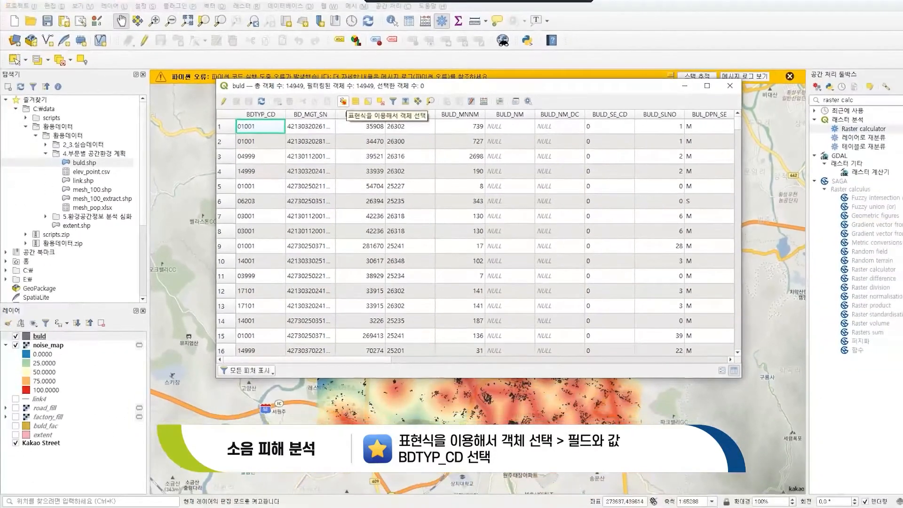
# Step: Start a select-by-expression on buld with the condition "BDTYP_CD" LIKE '01%' or, inserting the field from the fields and values group
pyautogui.click(344, 102)
pyautogui.moveTo(474, 147); pyautogui.dragTo(458, 66)
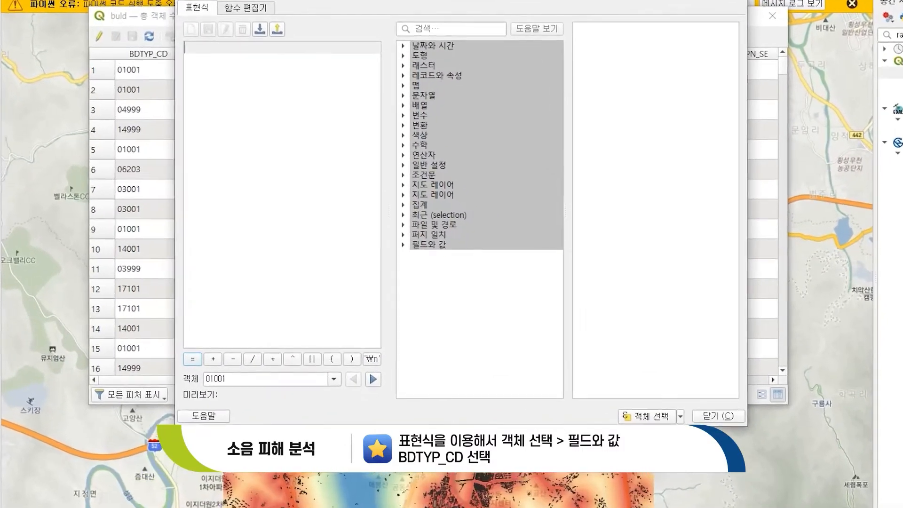
pyautogui.click(403, 245)
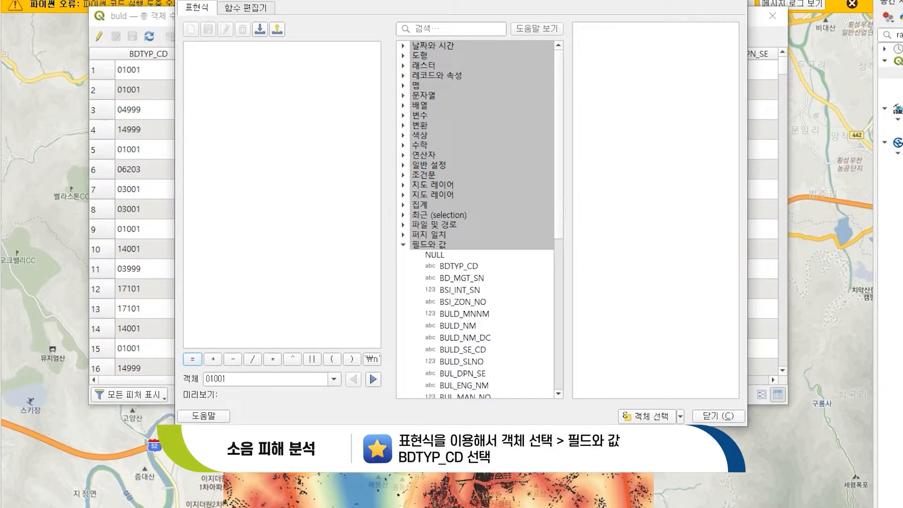
pyautogui.doubleClick(458, 267)
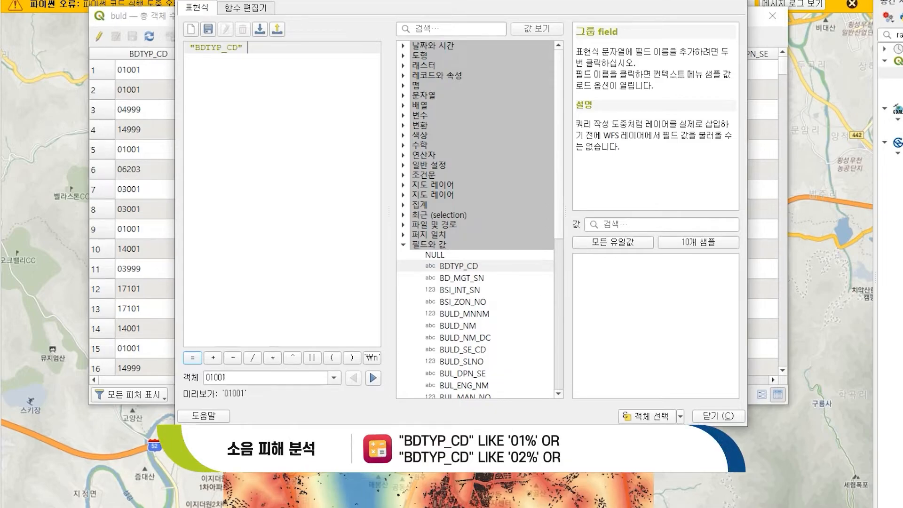
pyautogui.write("LIKE '01")
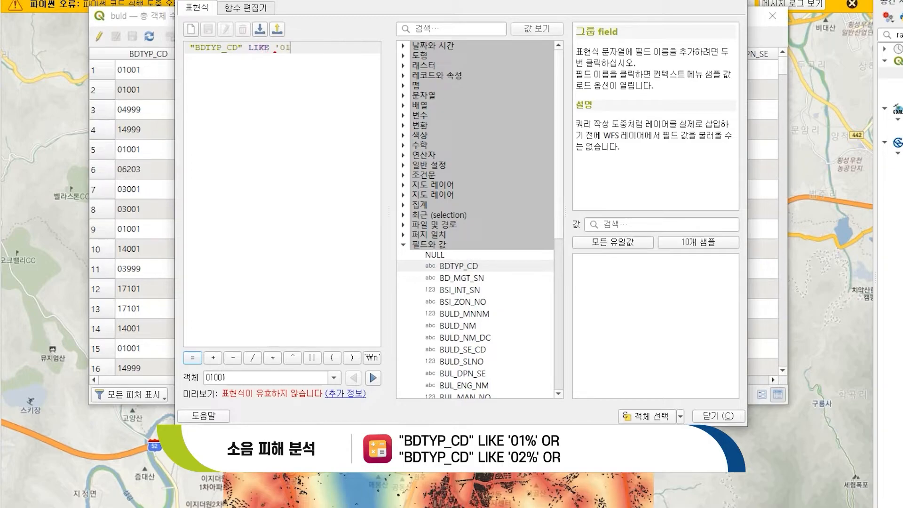
pyautogui.write("%' or")
# Step: Copy the condition onto a second line of the expression and change its pattern to '02%'
pyautogui.moveTo(338, 47); pyautogui.dragTo(185, 48)
pyautogui.hotkey('ctrl', 'c')
pyautogui.click(333, 47)
pyautogui.press('Return')
pyautogui.hotkey('ctrl', 'v')
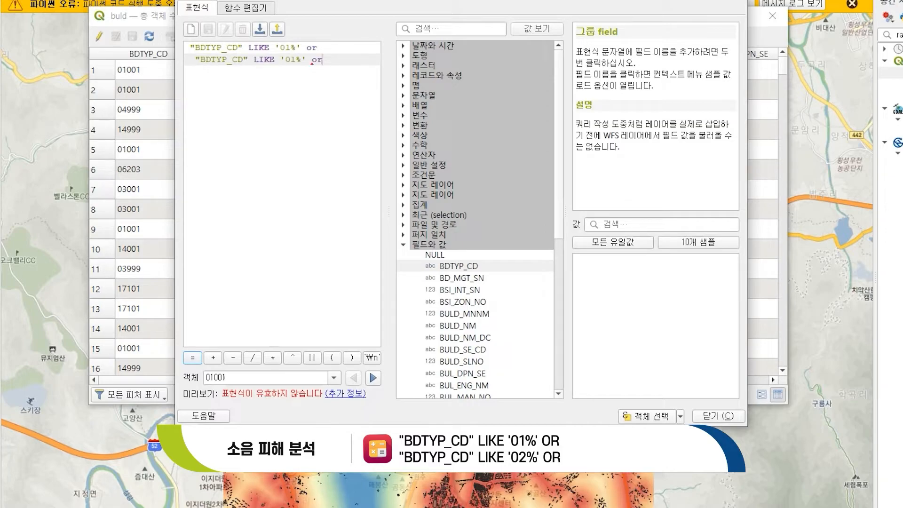
pyautogui.press('Left')
pyautogui.press('Left')
pyautogui.press('Left')
pyautogui.press('BackSpace')
pyautogui.write('2')
# Step: Paste the condition as a third line of the expression and change its pattern to '07%'
pyautogui.press('End')
pyautogui.press('Return')
pyautogui.hotkey('ctrl', 'v')
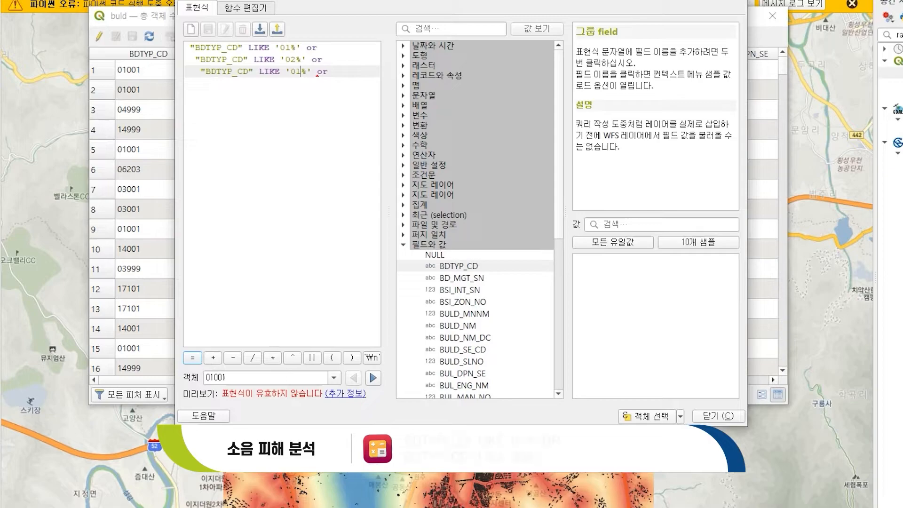
pyautogui.press('Left')
pyautogui.press('Left')
pyautogui.press('Left')
pyautogui.press('Left')
pyautogui.press('Left')
pyautogui.press('BackSpace')
pyautogui.write('7')
# Step: Paste the condition as a fourth line, change its pattern to '08%' and remove the trailing or
pyautogui.click(348, 75)
pyautogui.press('Return')
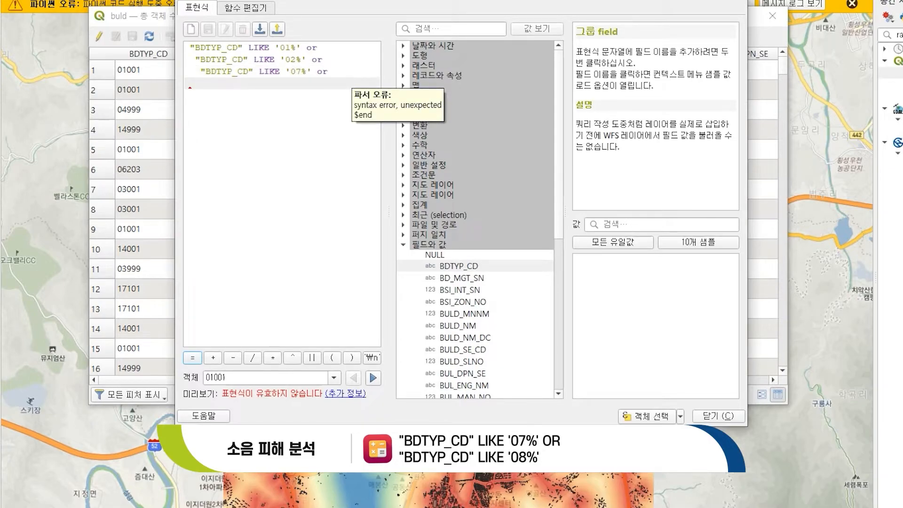
pyautogui.hotkey('ctrl', 'v')
pyautogui.click(304, 83)
pyautogui.press('BackSpace')
pyautogui.write('8')
pyautogui.click(343, 84)
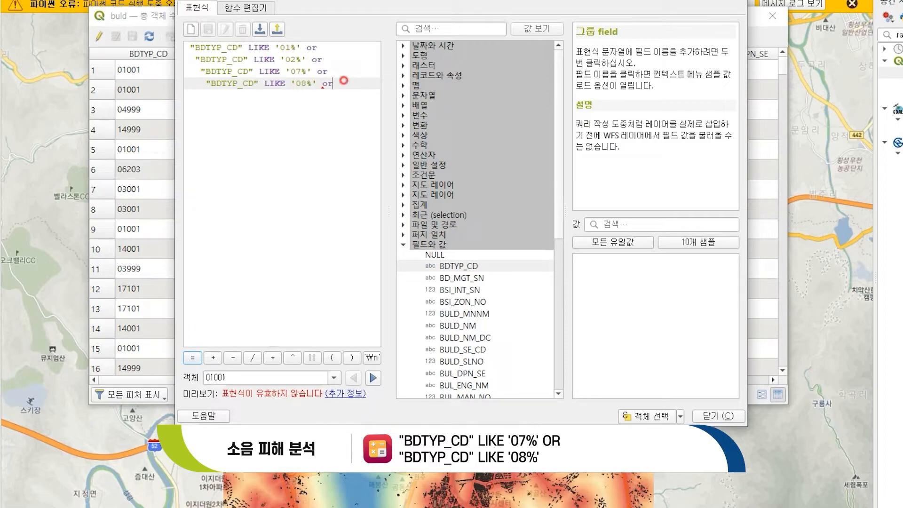
pyautogui.press('BackSpace')
pyautogui.press('BackSpace')
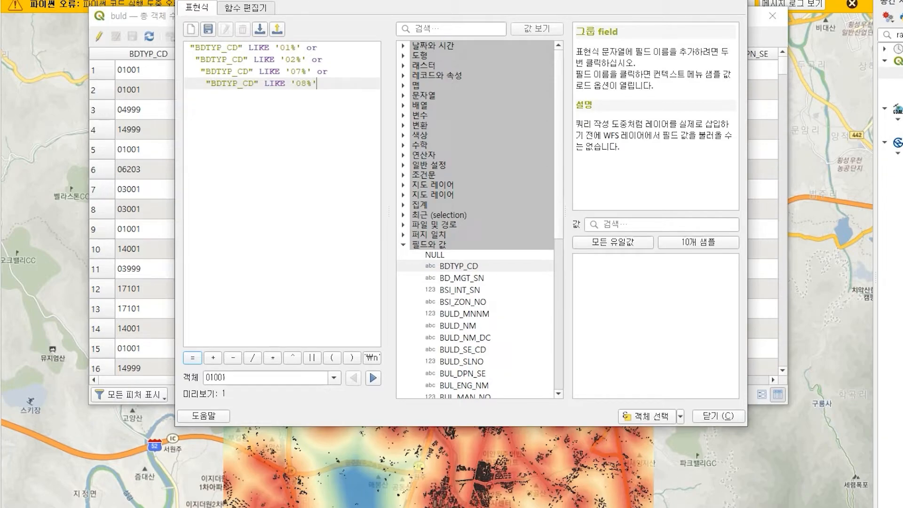
# Step: Select the buildings matching the expression, and close the expression dialog and the attribute table
pyautogui.click(651, 416)
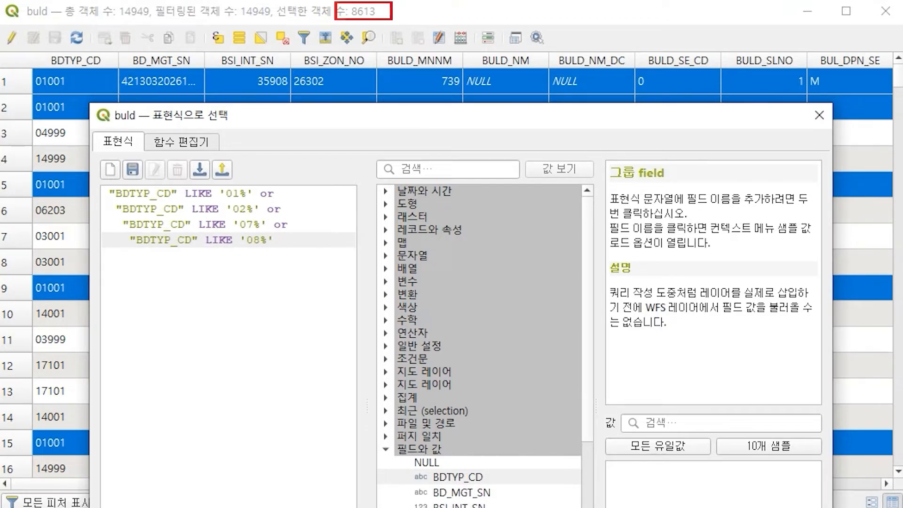
pyautogui.press('Escape')
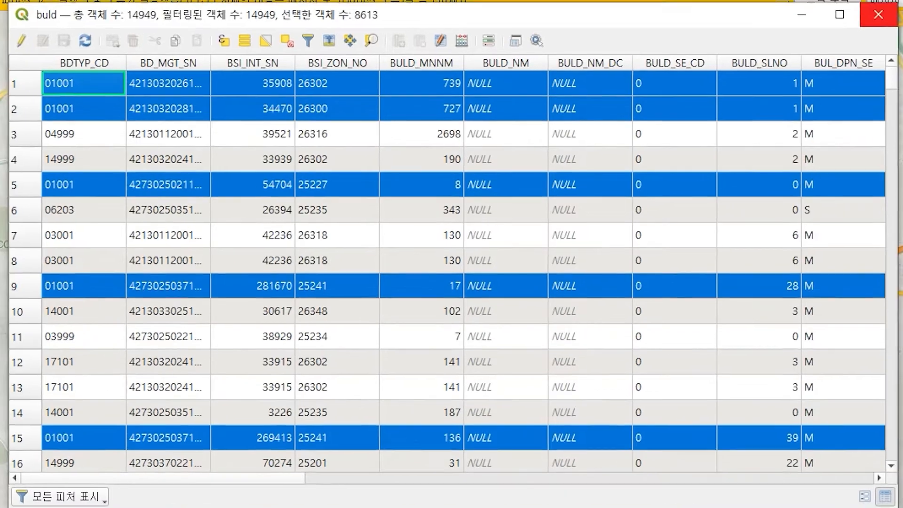
pyautogui.click(885, 11)
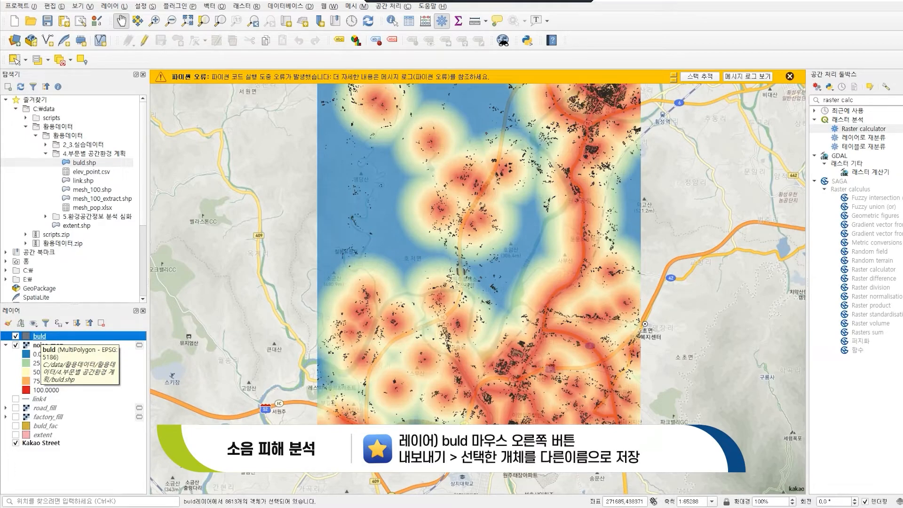
# Step: Export only the selected buld features as the GeoPackage 정온시설 in the 영상녹화 folder and add it to the map
pyautogui.rightClick(40, 336)
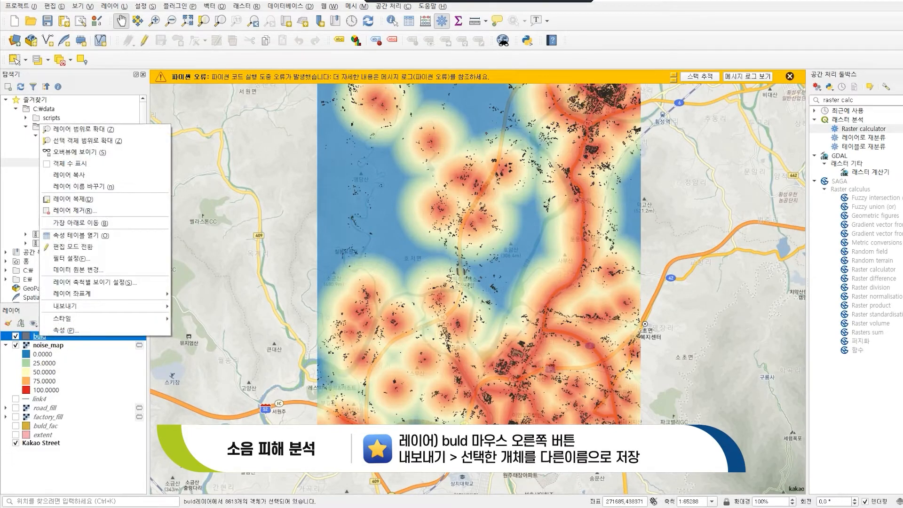
pyautogui.moveTo(99, 308)
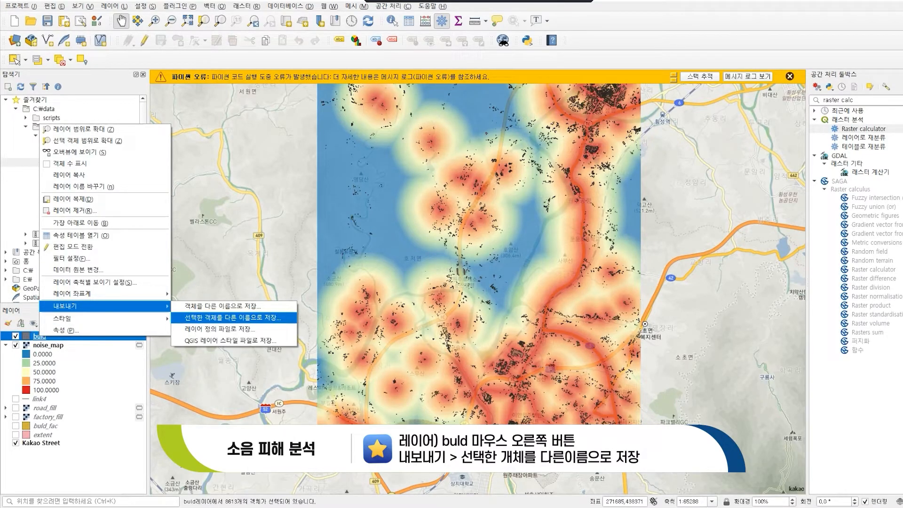
pyautogui.click(233, 318)
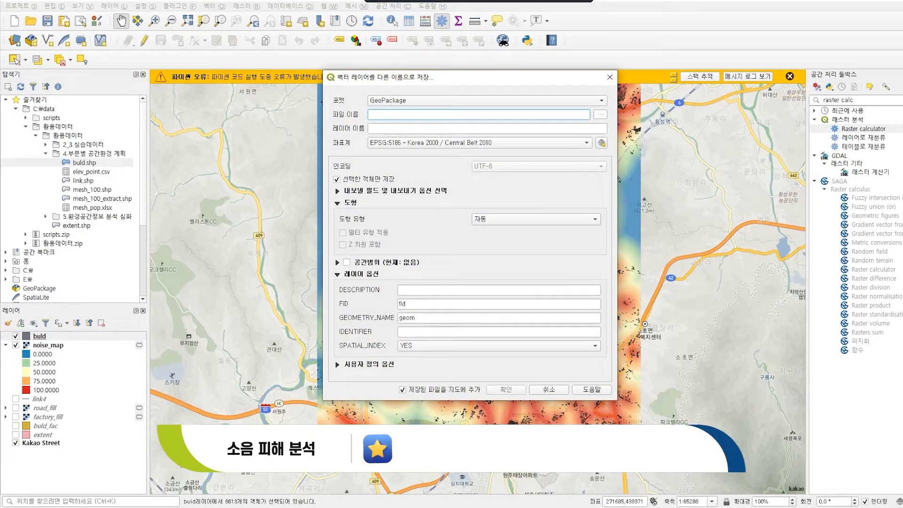
pyautogui.click(601, 114)
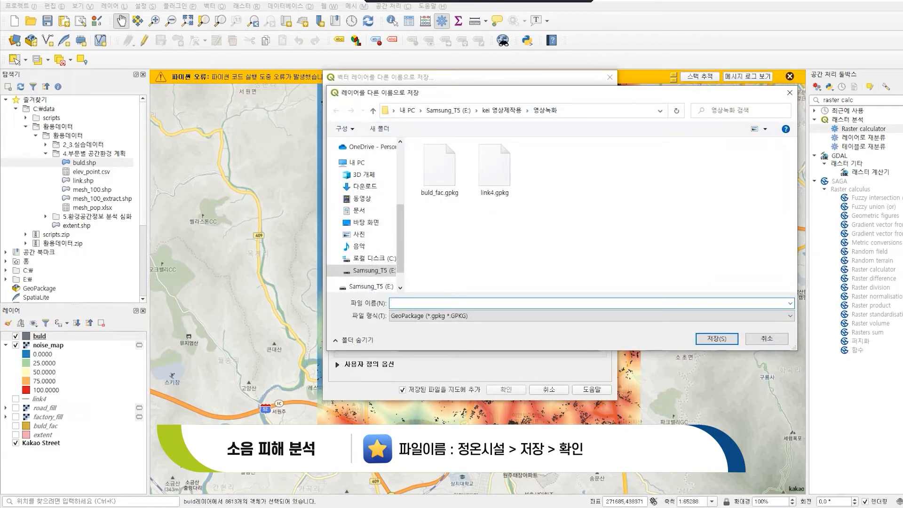
pyautogui.write('정온시설')
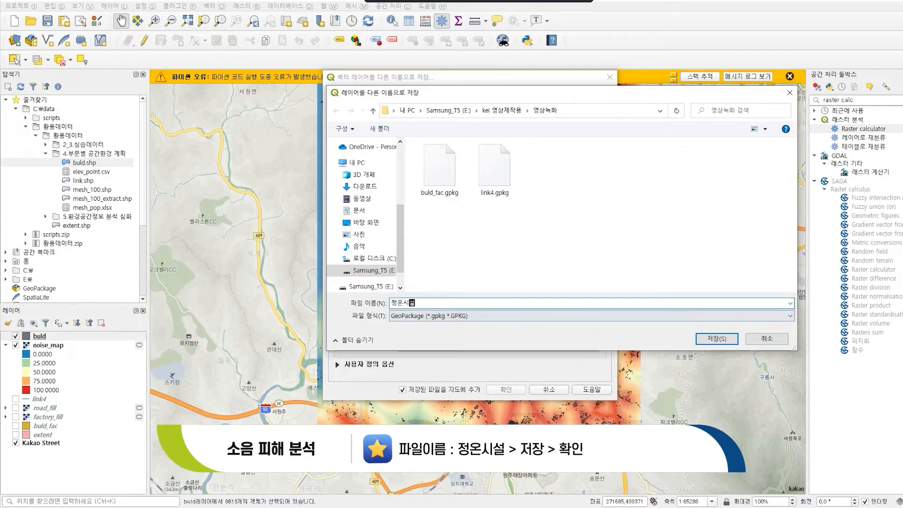
pyautogui.click(717, 339)
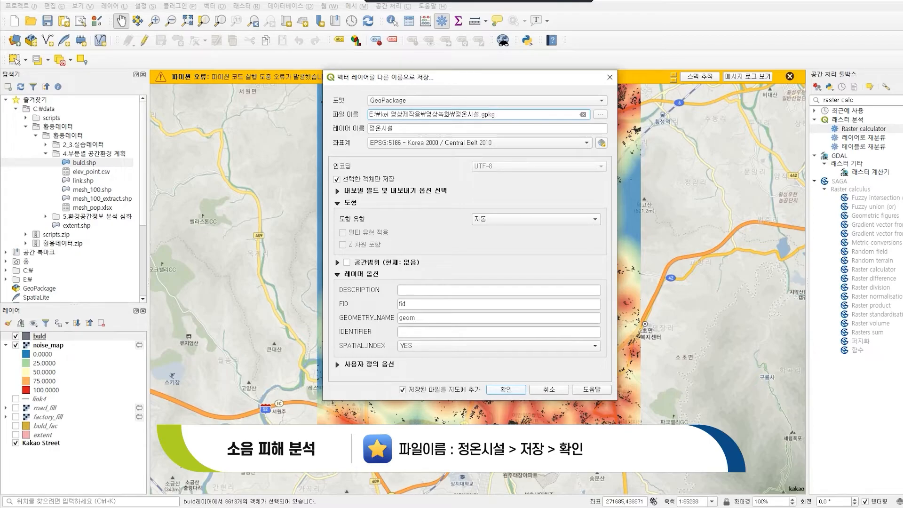
pyautogui.press('Return')
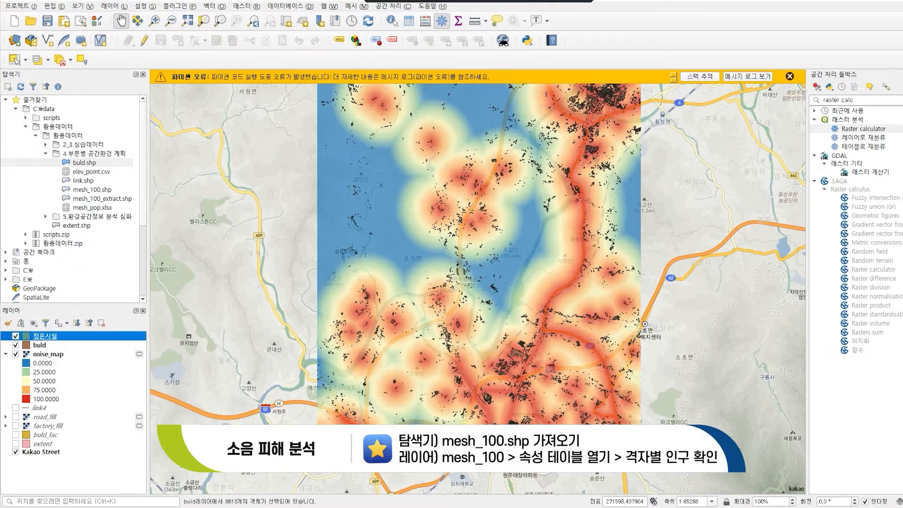
# Step: Add mesh_100.shp from the 4.부문별 공간환경 계획 folder to the map and review its per-grid population values in the attribute table
pyautogui.click(89, 190)
pyautogui.doubleClick(89, 190)
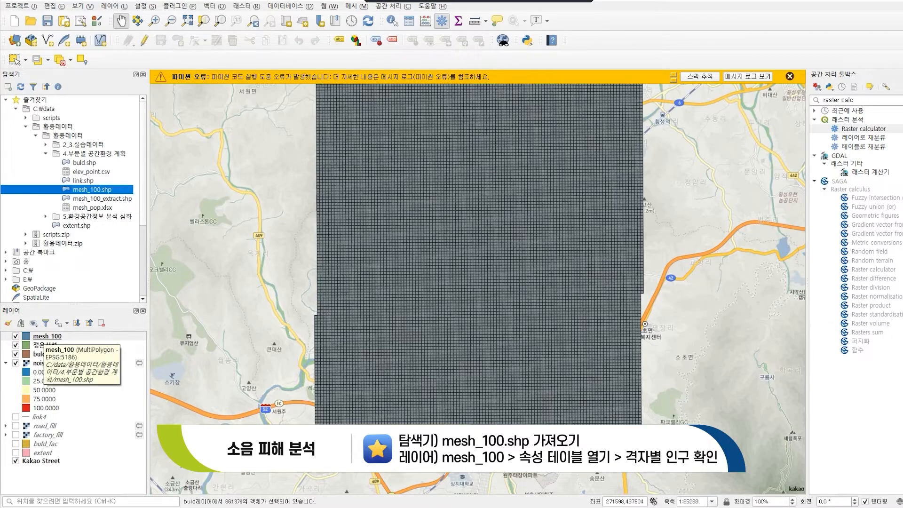
pyautogui.rightClick(45, 337)
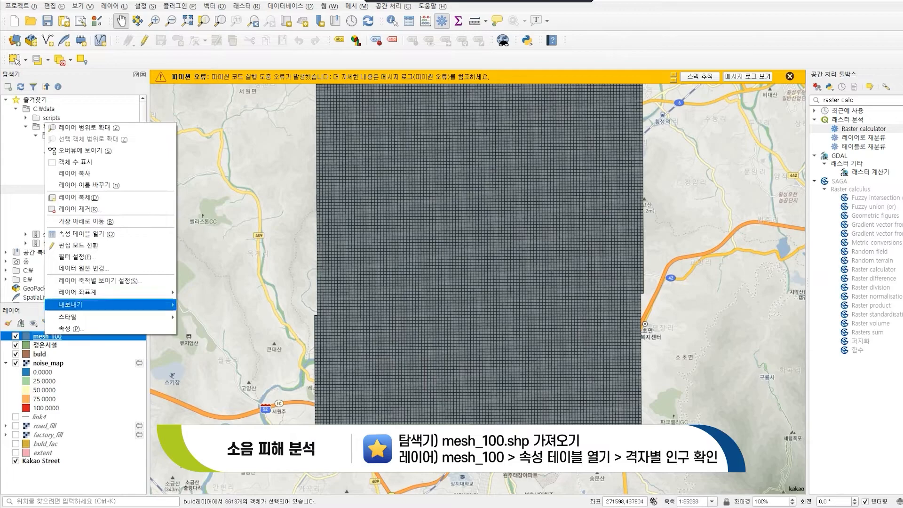
pyautogui.click(87, 234)
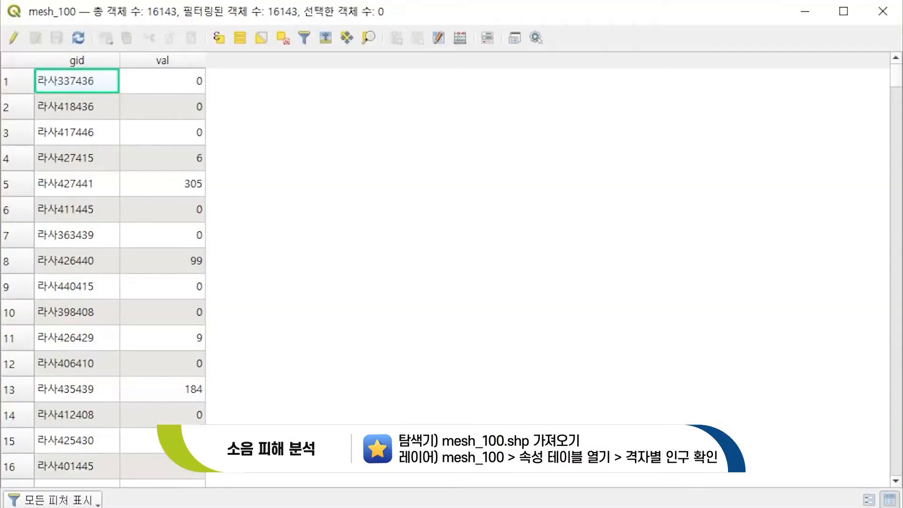
pyautogui.scroll(-8, 103, 273)
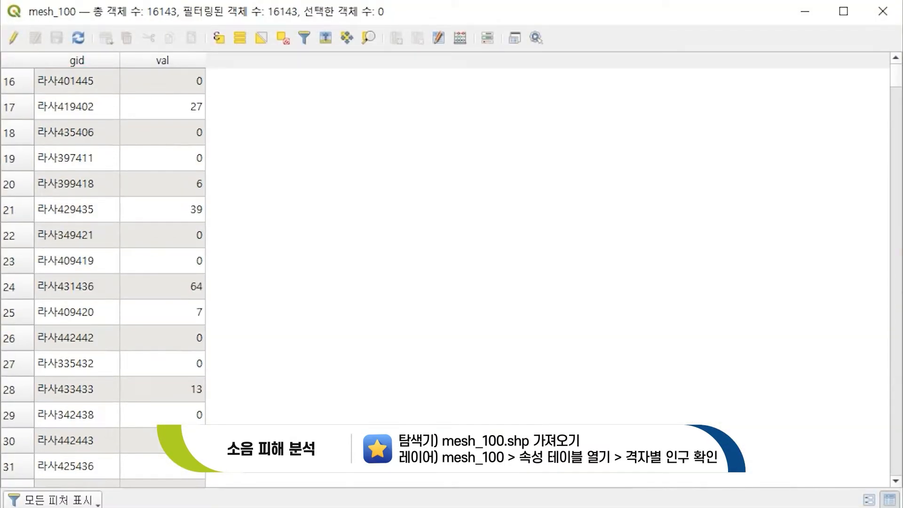
pyautogui.scroll(-6, 104, 272)
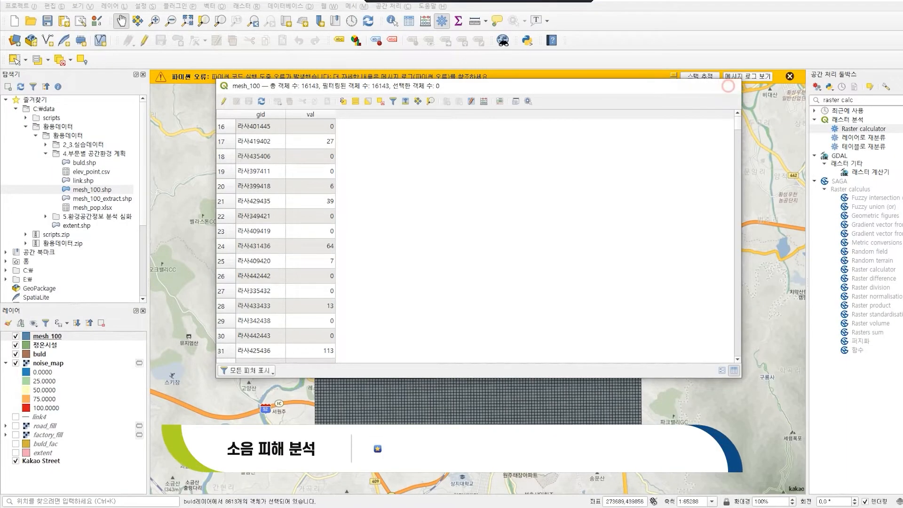
pyautogui.click(733, 82)
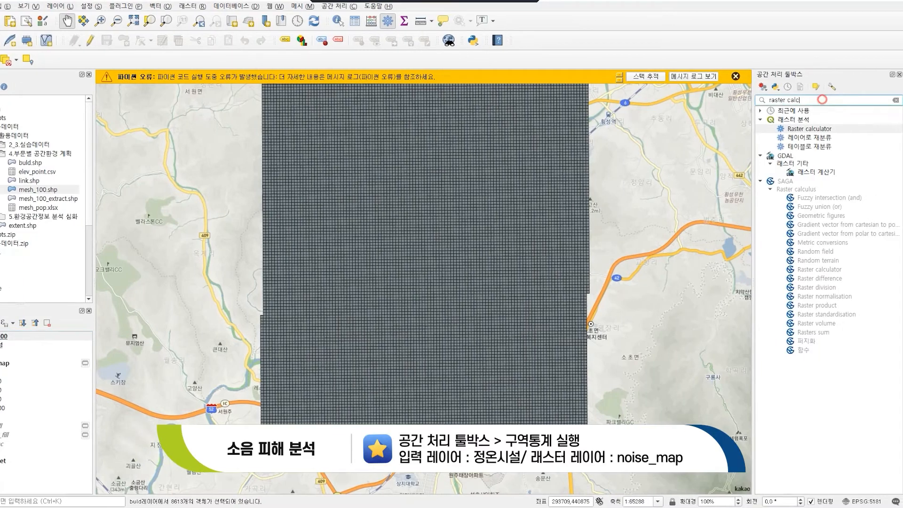
# Step: Find the 구역 통계 (zonal statistics) tool and set 정온시설 as its input layer and noise_map as its raster layer
pyautogui.click(838, 100)
pyautogui.write('ㄱㅜ역')
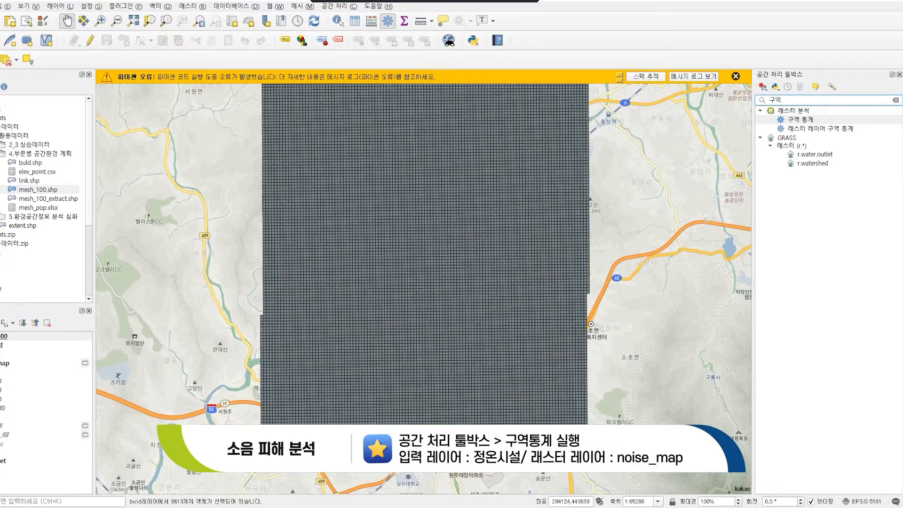
pyautogui.doubleClick(801, 120)
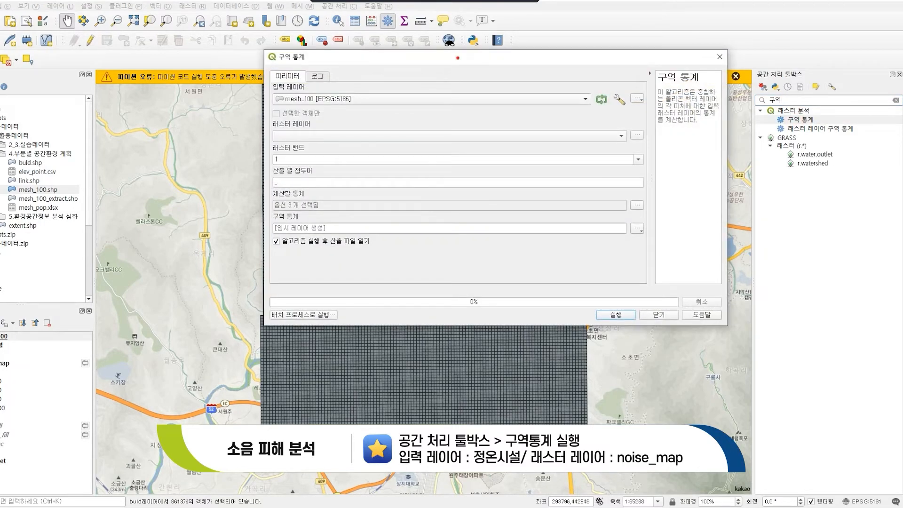
pyautogui.moveTo(457, 58); pyautogui.dragTo(392, 62)
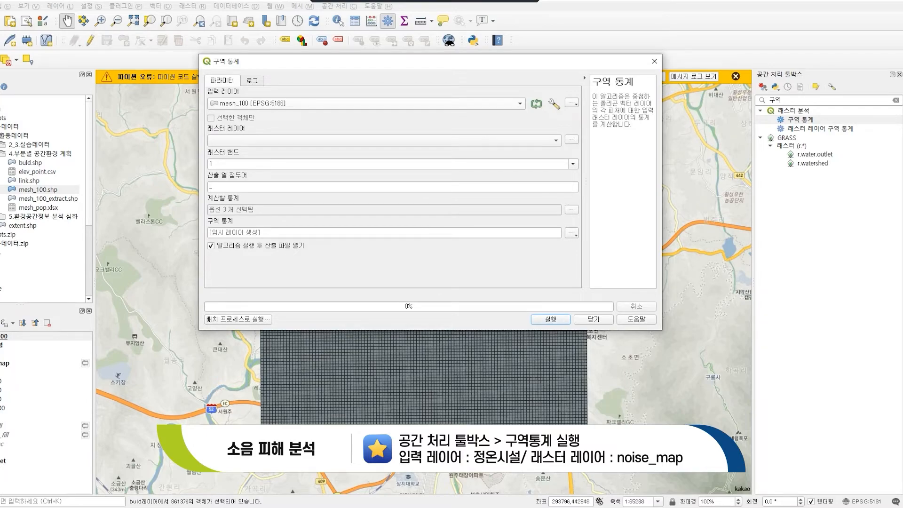
pyautogui.click(520, 103)
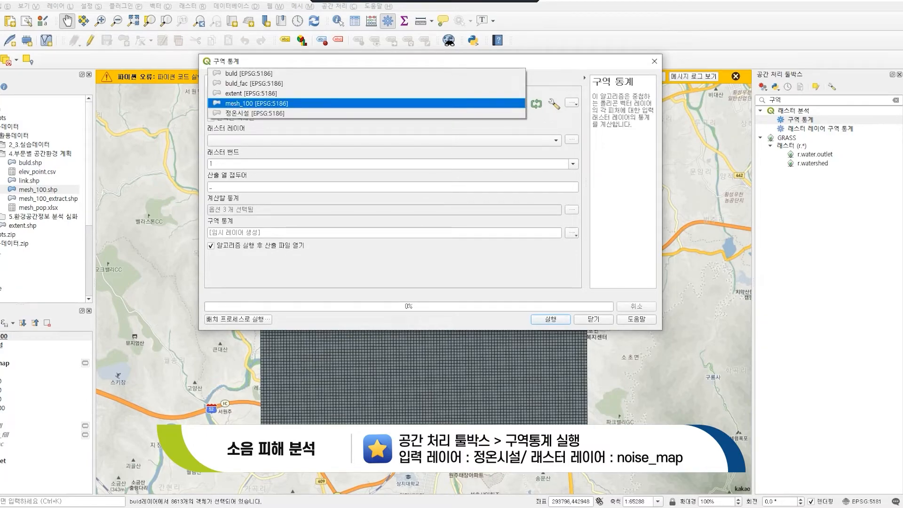
pyautogui.click(263, 113)
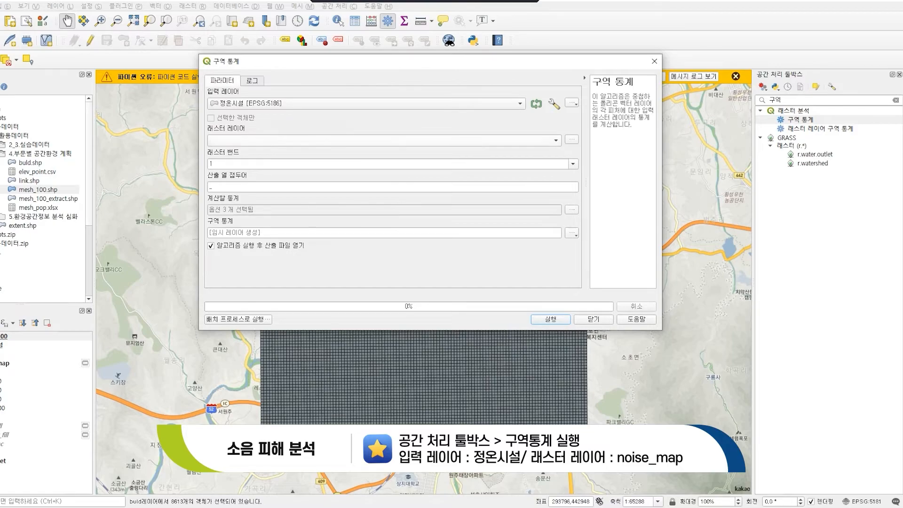
pyautogui.click(556, 140)
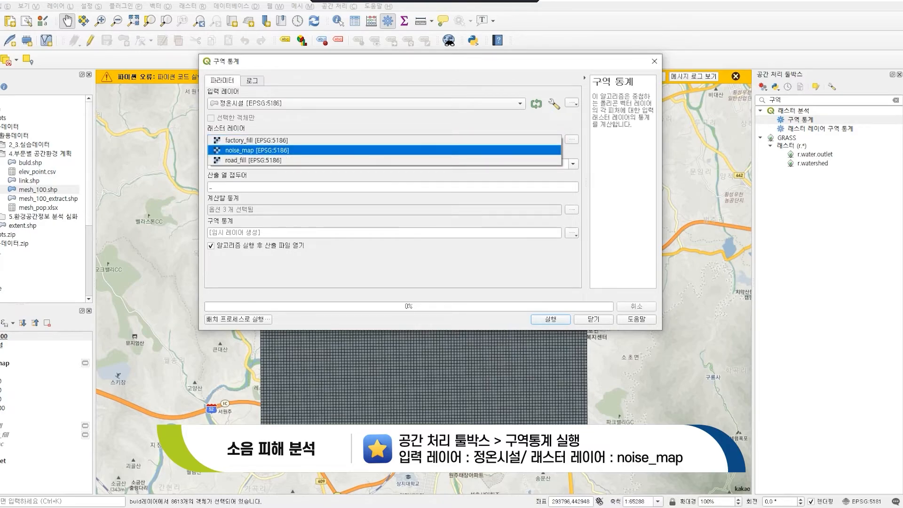
pyautogui.click(258, 150)
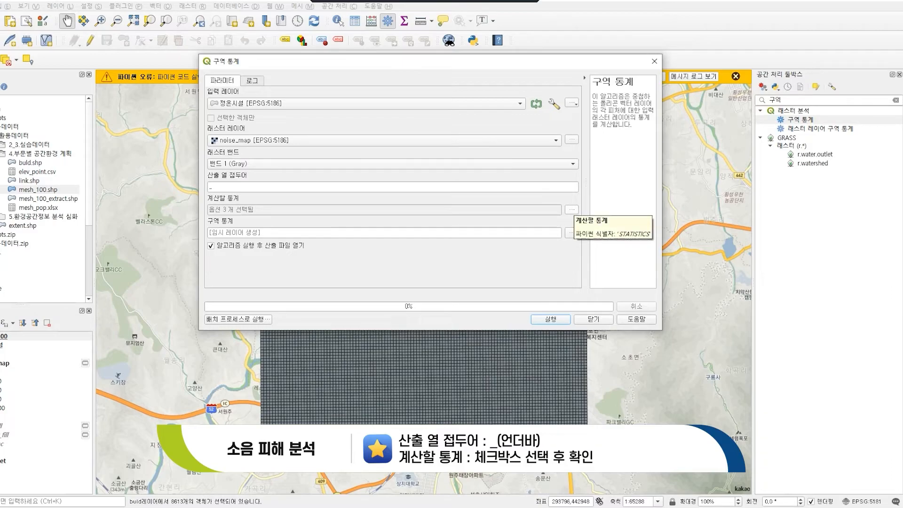
# Step: Keep count, sum and mean (개수, 합, 평균) as the statistics to calculate and run the zonal statistics for 정온시설
pyautogui.click(572, 209)
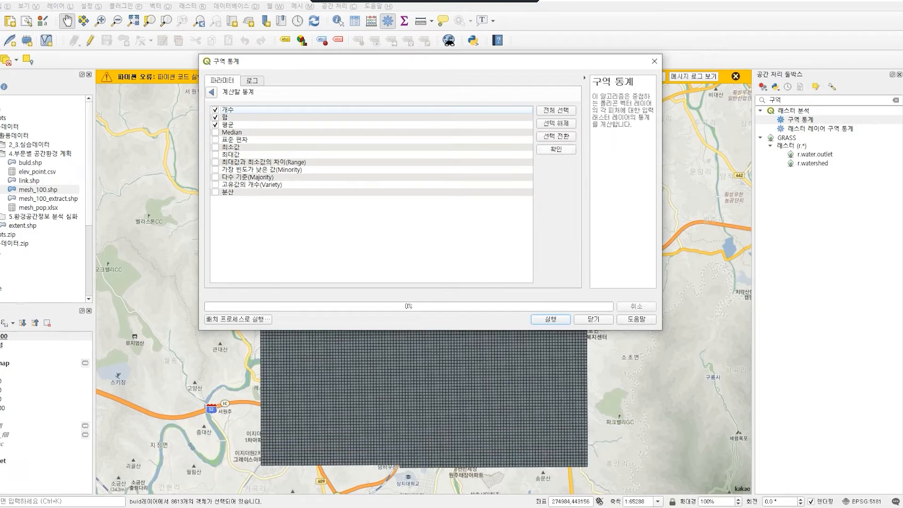
pyautogui.click(556, 149)
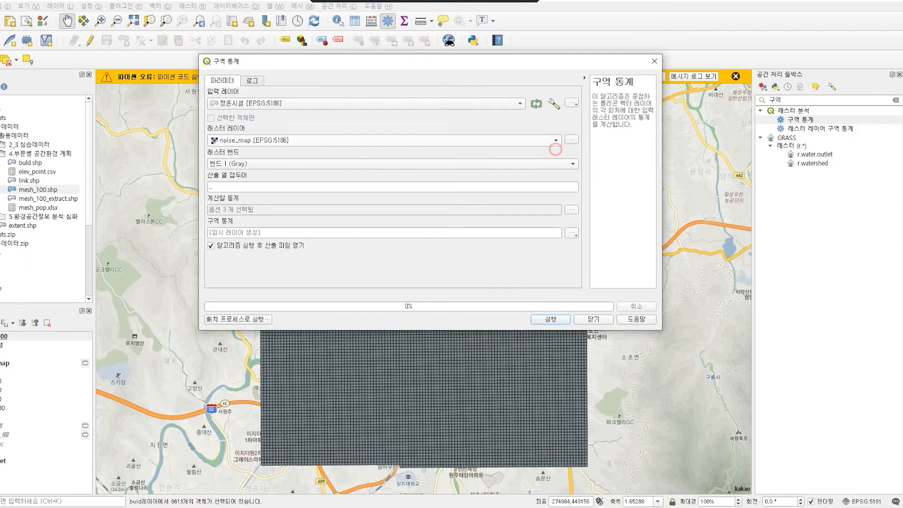
pyautogui.click(551, 319)
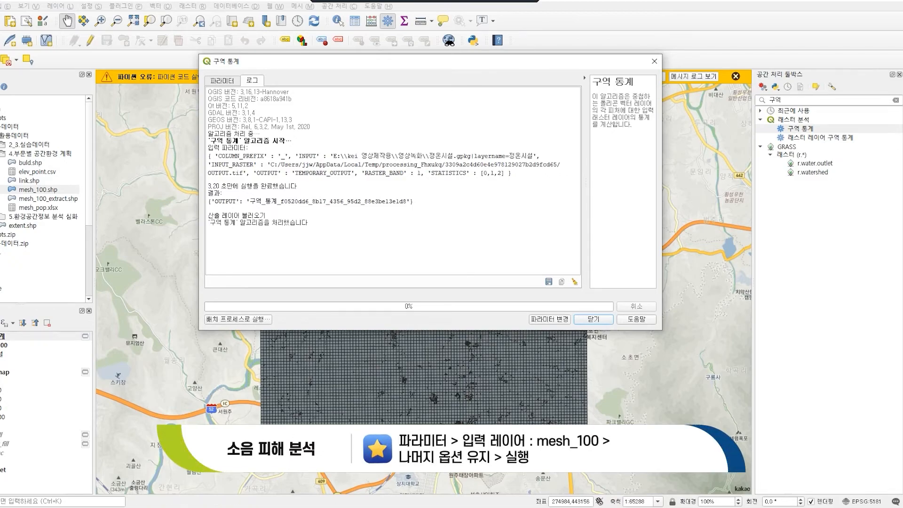
# Step: Run the zonal statistics again with mesh_100 as the input layer, keeping the other options, and close the tool
pyautogui.click(223, 81)
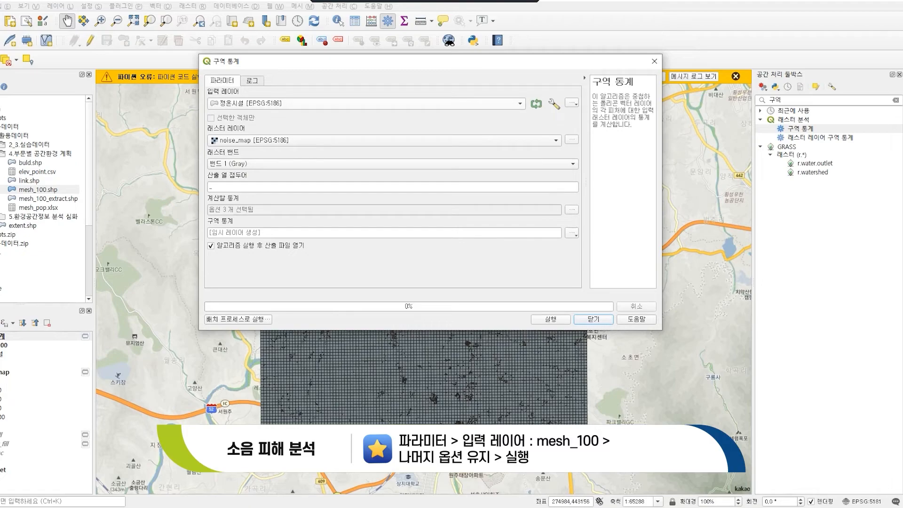
pyautogui.click(510, 104)
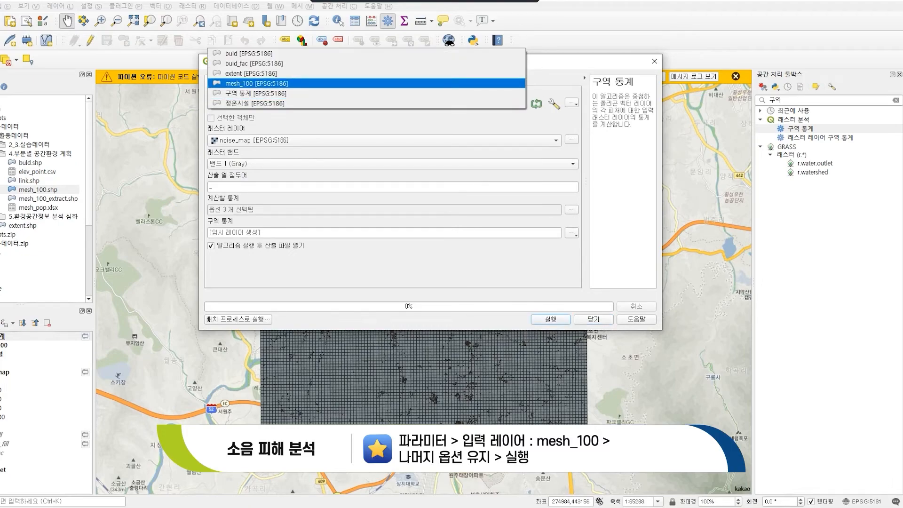
pyautogui.click(318, 83)
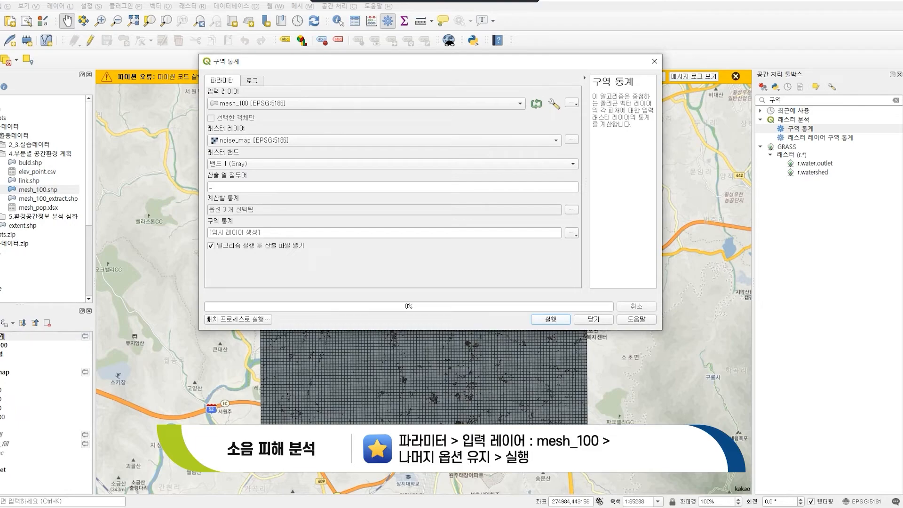
pyautogui.click(551, 319)
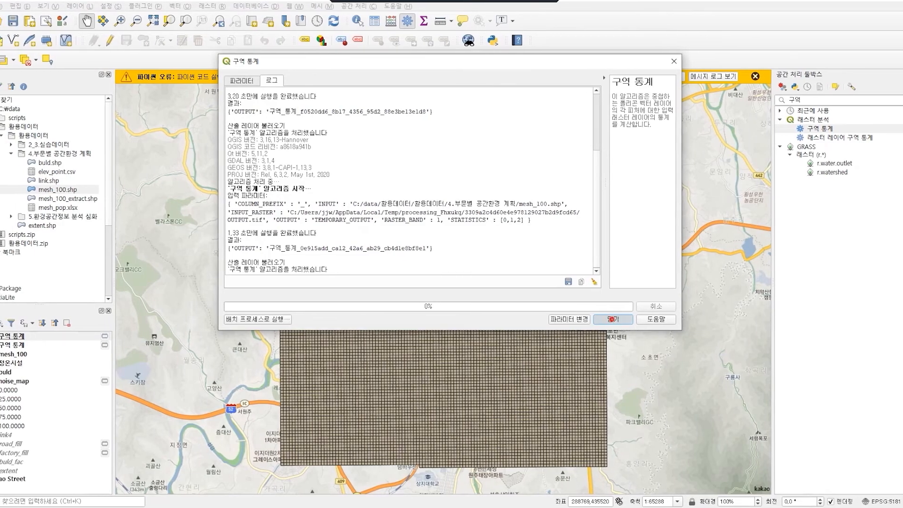
pyautogui.click(594, 320)
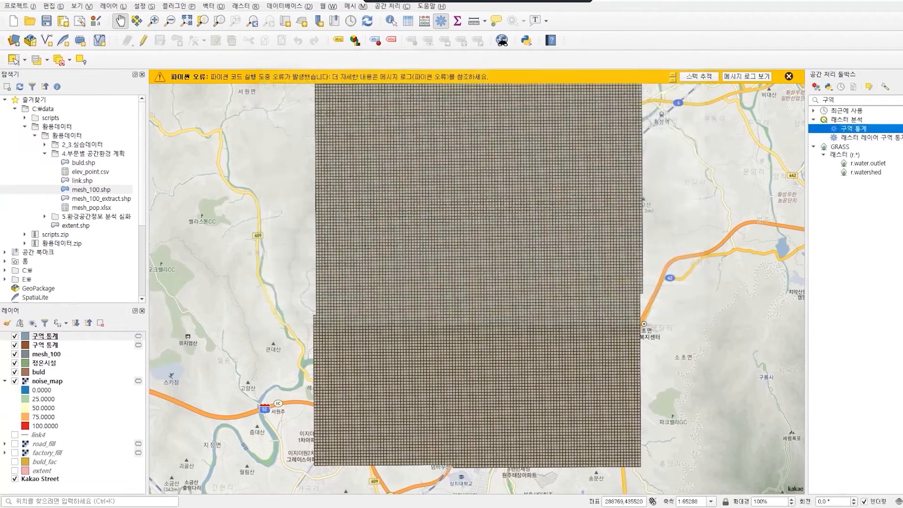
# Step: Examine the _mean noise values per building in the attribute table of the 정온시설 zonal statistics layer, and close the table
pyautogui.click(45, 336)
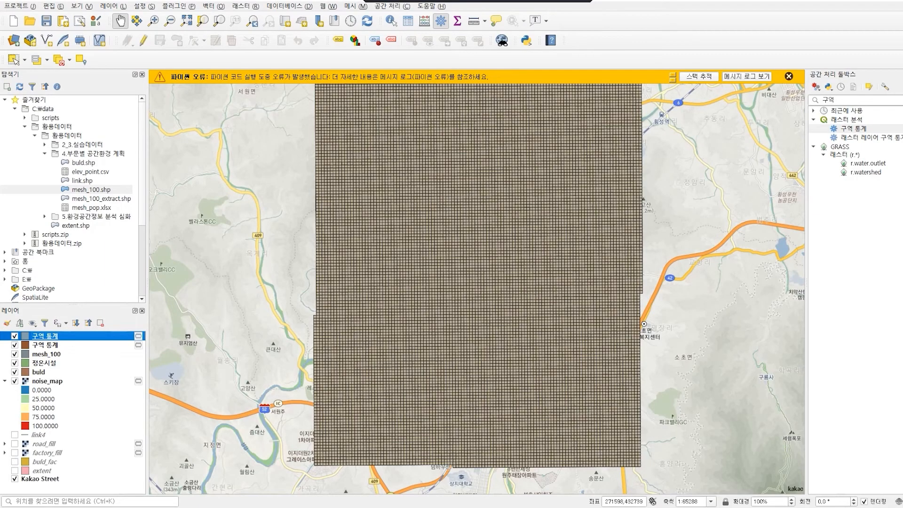
pyautogui.rightClick(42, 335)
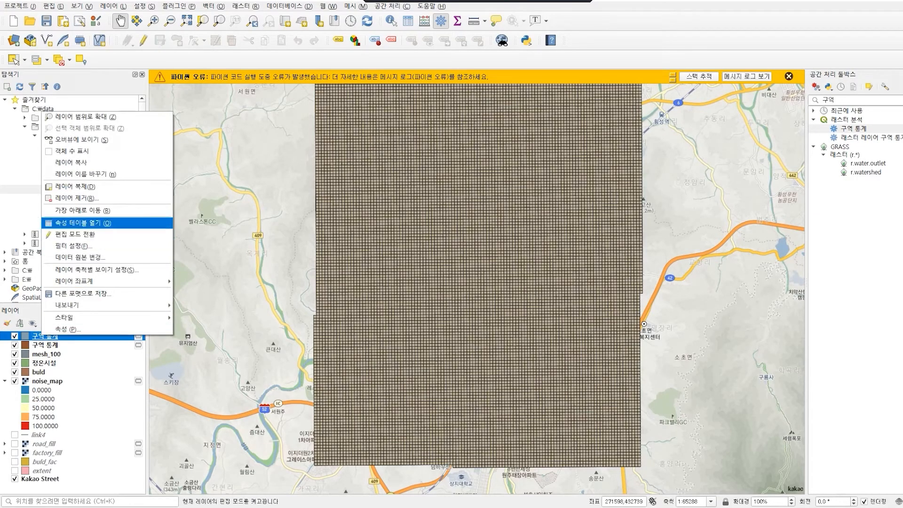
pyautogui.click(84, 224)
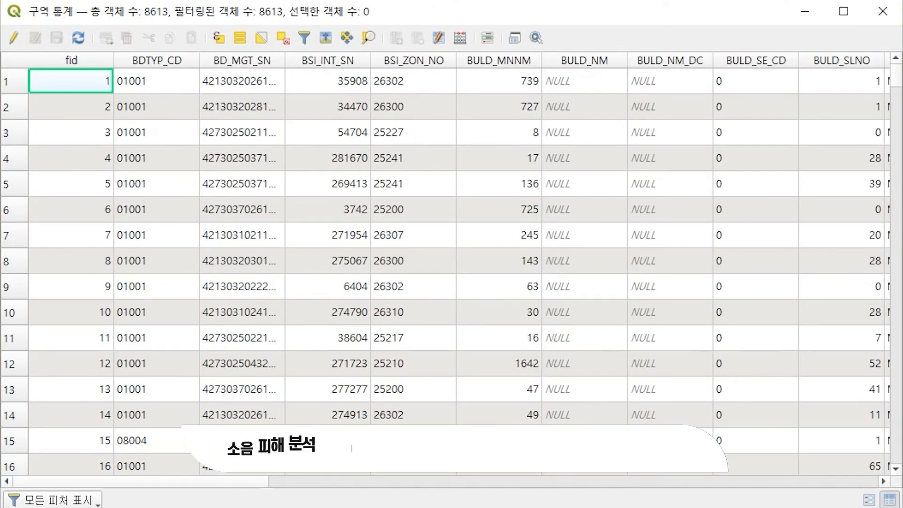
pyautogui.moveTo(224, 481); pyautogui.dragTo(834, 481)
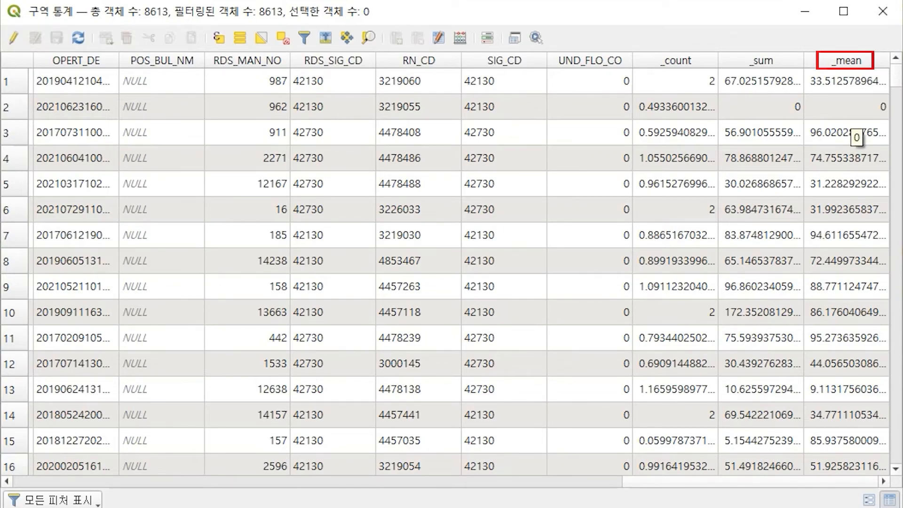
pyautogui.moveTo(897, 87); pyautogui.dragTo(897, 94)
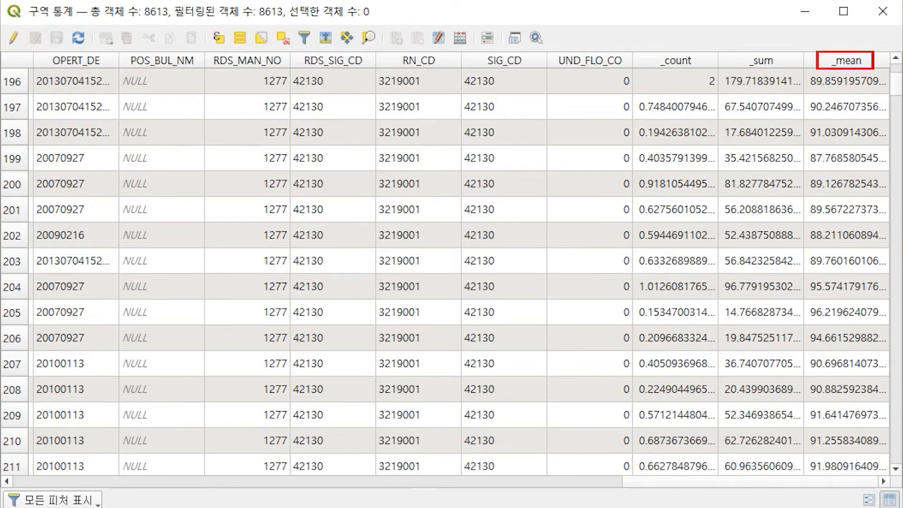
pyautogui.moveTo(897, 93); pyautogui.dragTo(896, 95)
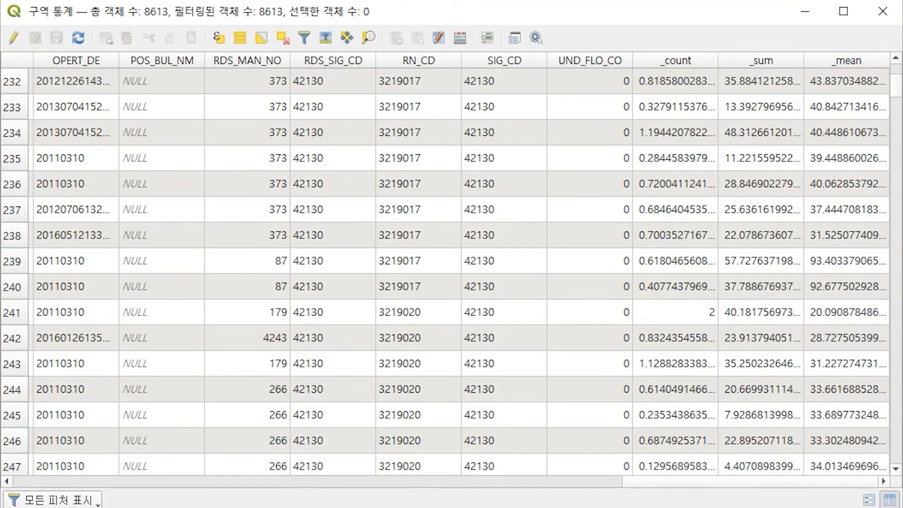
pyautogui.click(883, 12)
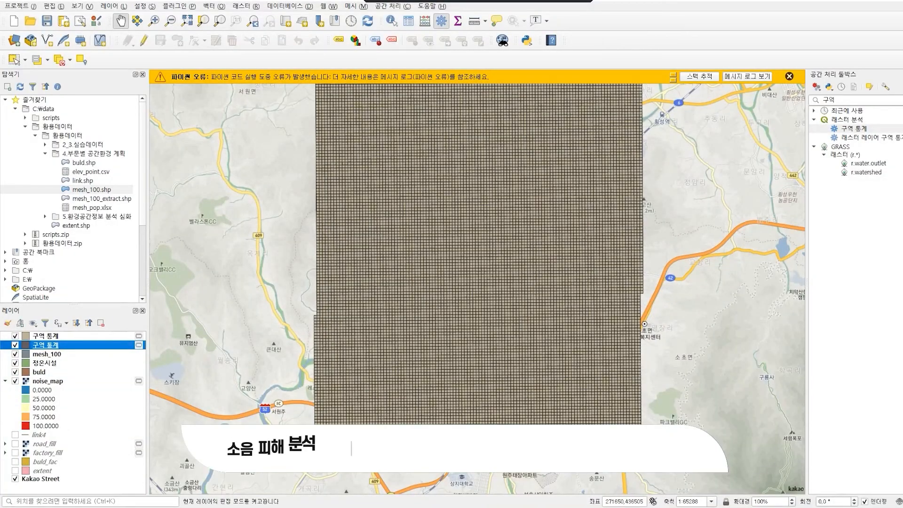
# Step: Examine the population (val) and mean noise (_mean) per grid cell in the attribute table of the mesh_100 zonal statistics layer
pyautogui.rightClick(42, 336)
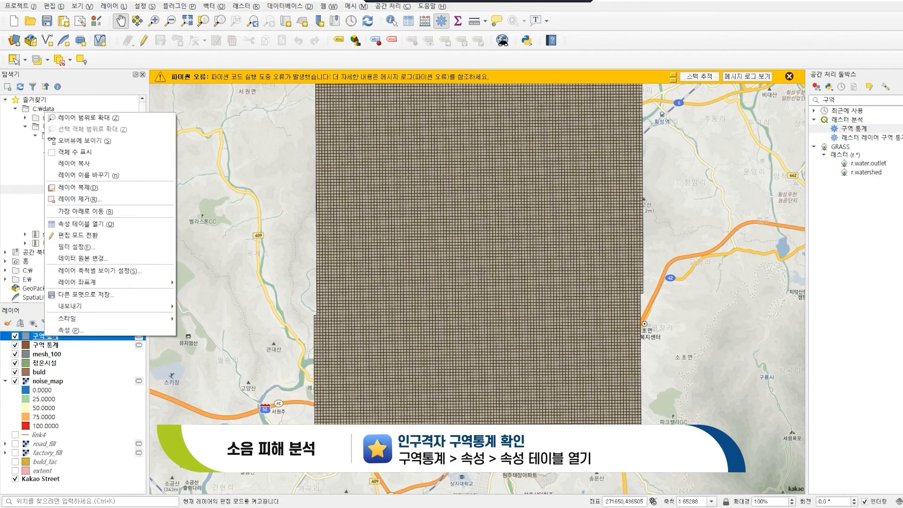
pyautogui.click(92, 223)
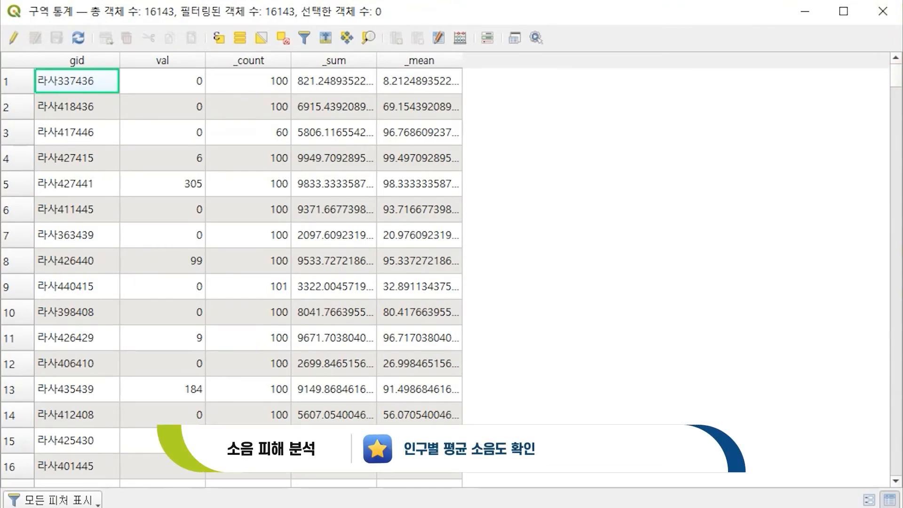
pyautogui.moveTo(896, 75)
pyautogui.mouseDown()
pyautogui.moveTo(896, 121)
pyautogui.moveTo(896, 75)
pyautogui.mouseUp()
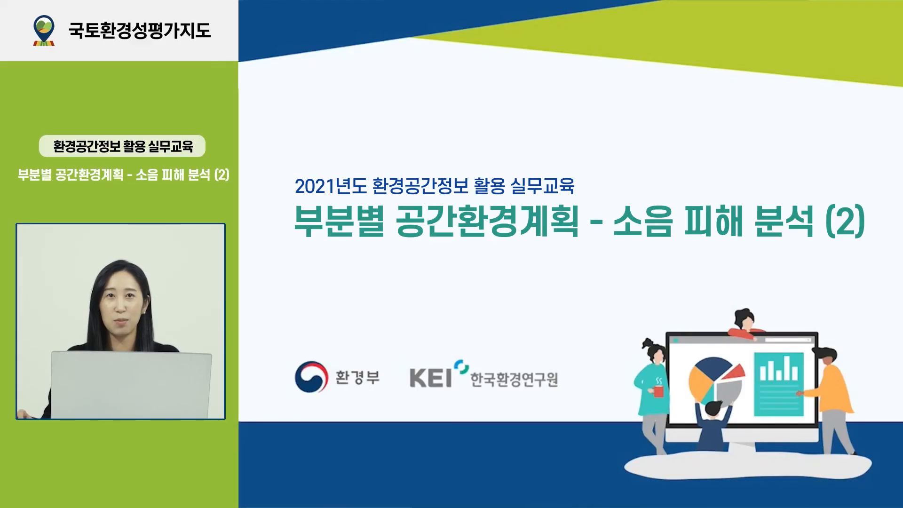